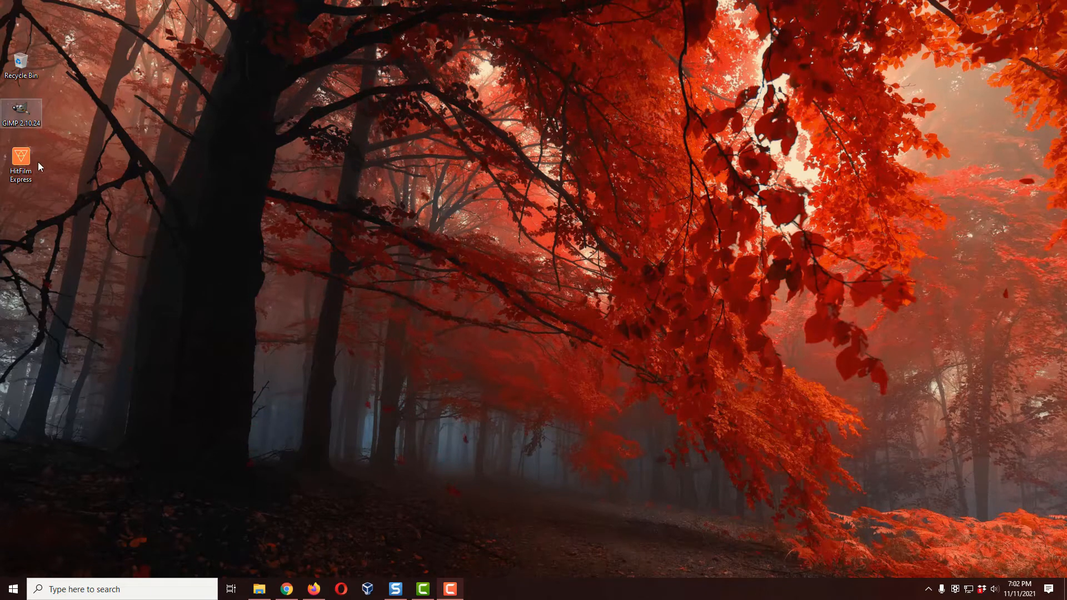
Step: Open HitFilm Express and create a new project with the 1080p Full HD @ 30 fps template
double_click(20, 160)
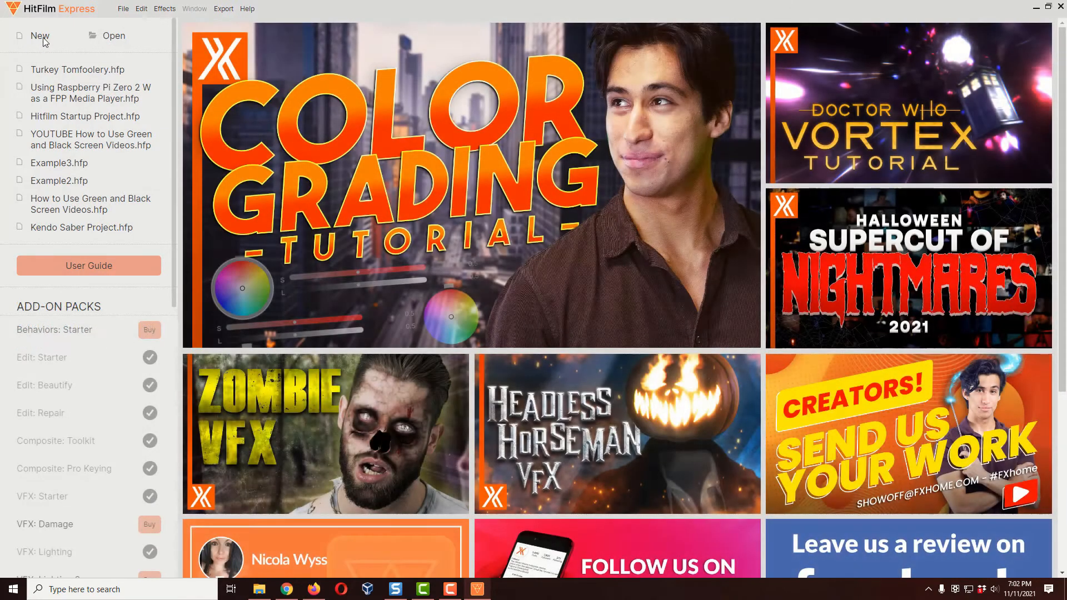
click(42, 42)
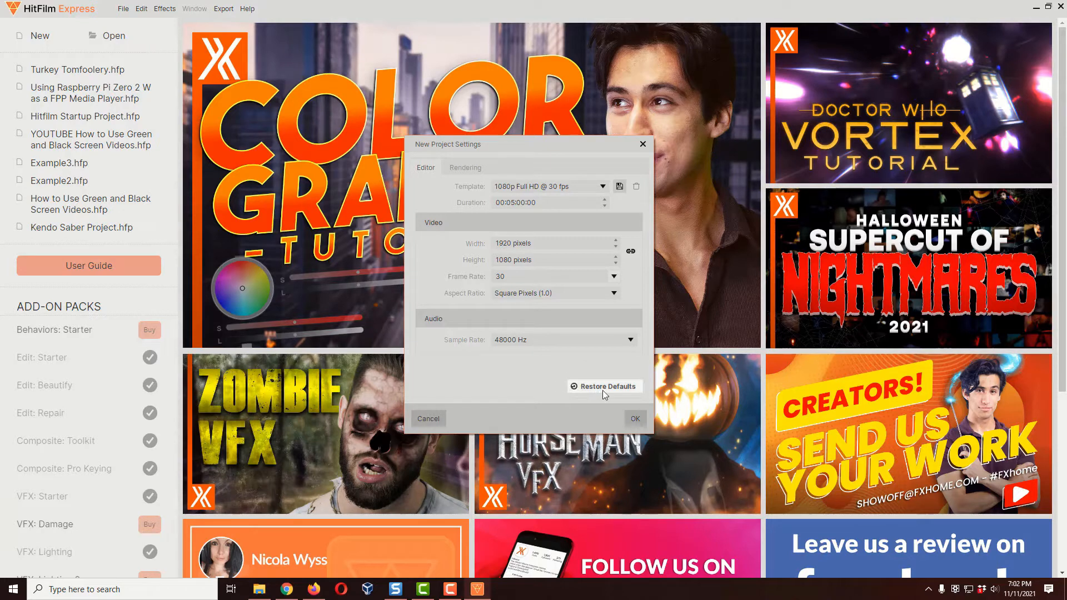
click(641, 420)
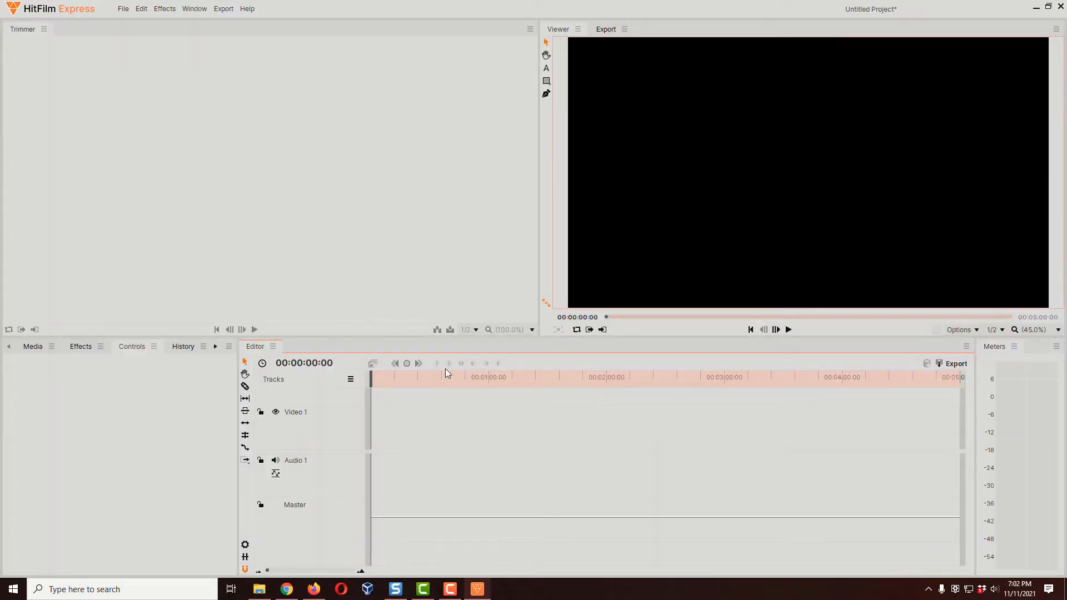
Step: Import pexels-pixabay-33109.jpg and Turkey Tomfoolery_Wall_H.mp4 from the Turkey Tomfoolery folder into the project media
click(31, 349)
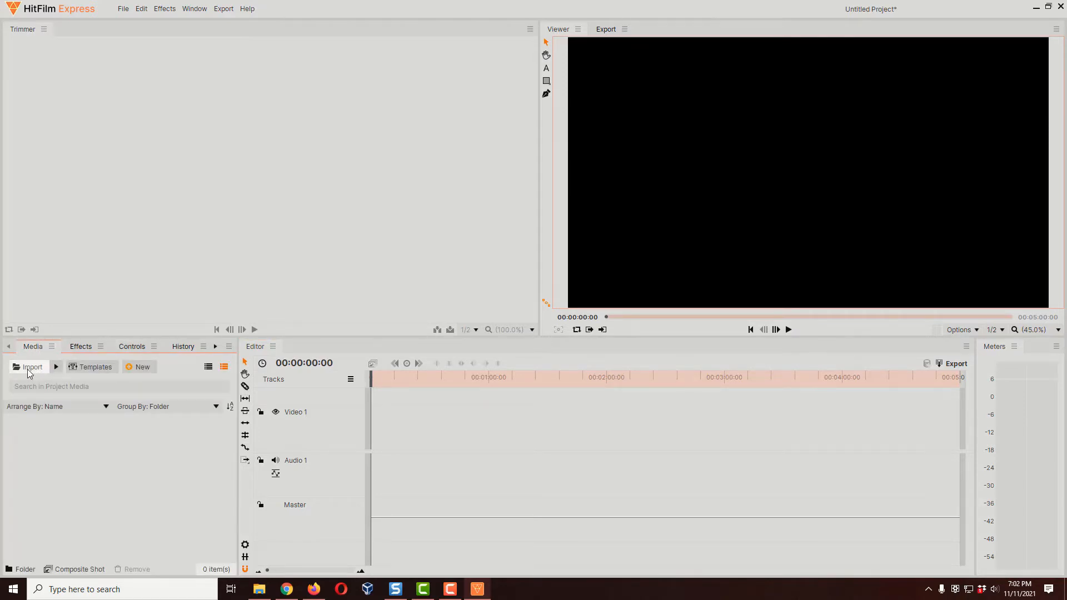
click(29, 369)
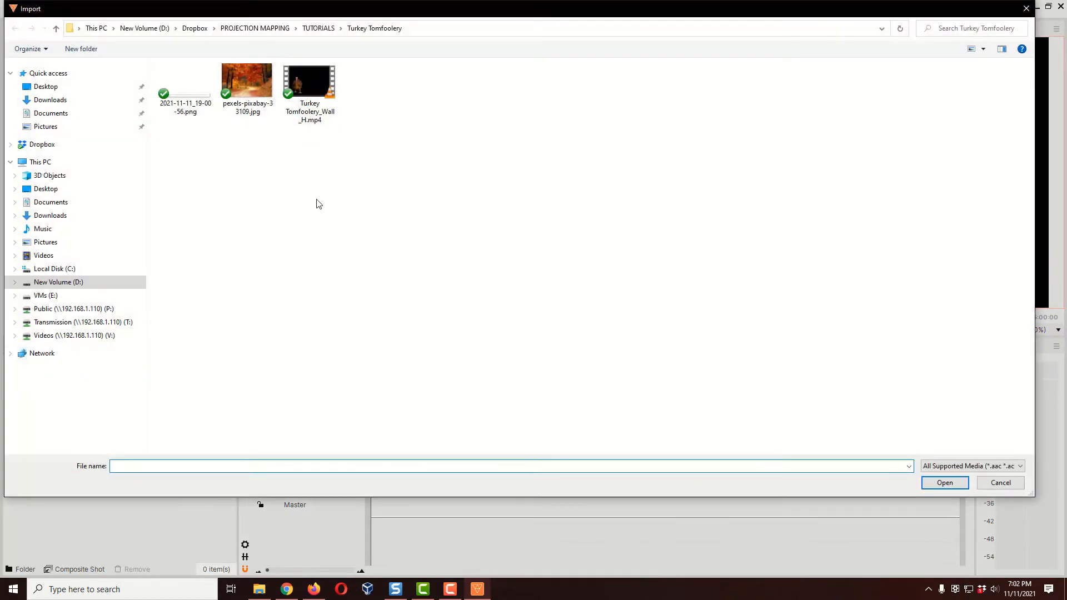
click(315, 93)
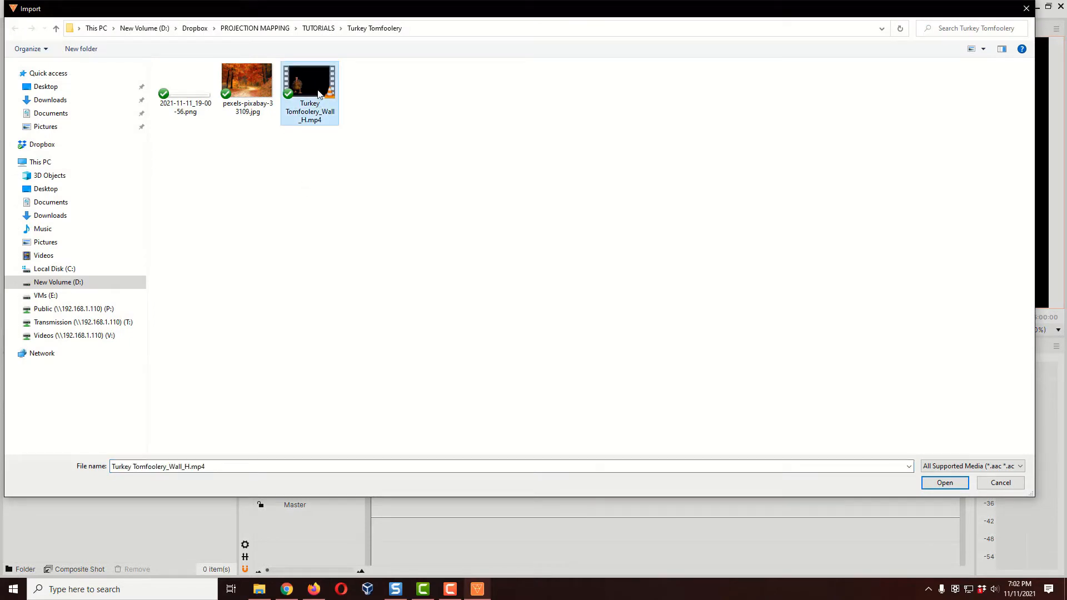
ctrl+click(257, 98)
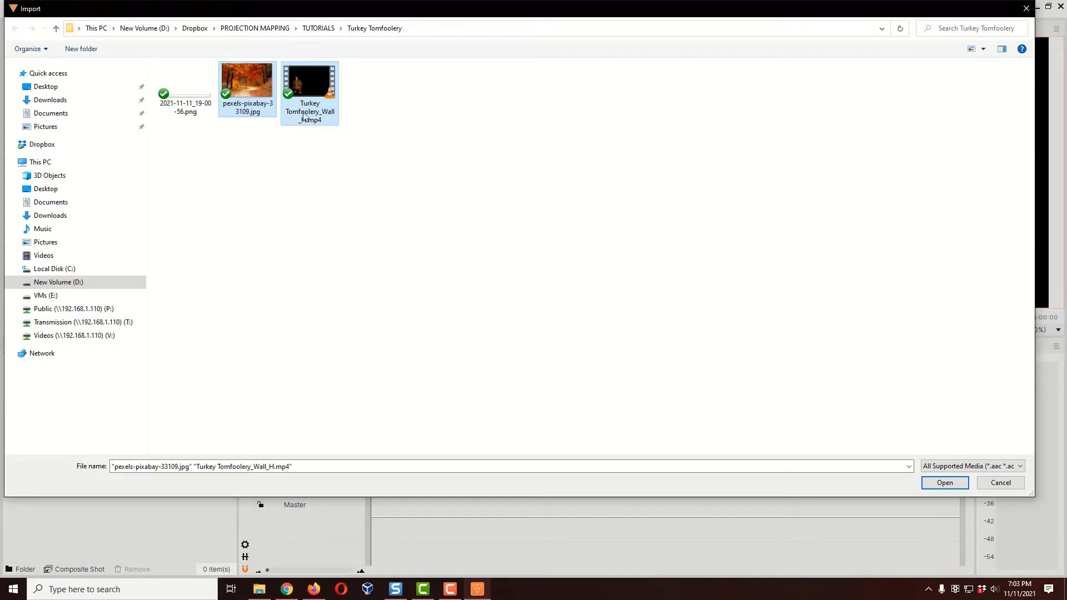
click(947, 486)
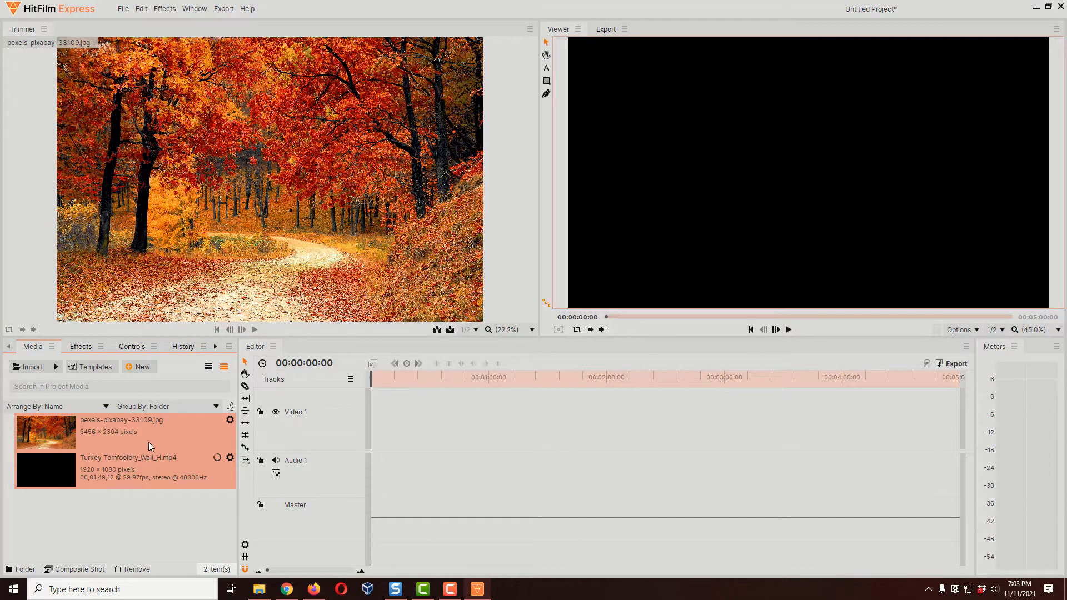
Step: Insert a second video track in the timeline and enlarge the video track area so both video tracks fit
right_click(305, 432)
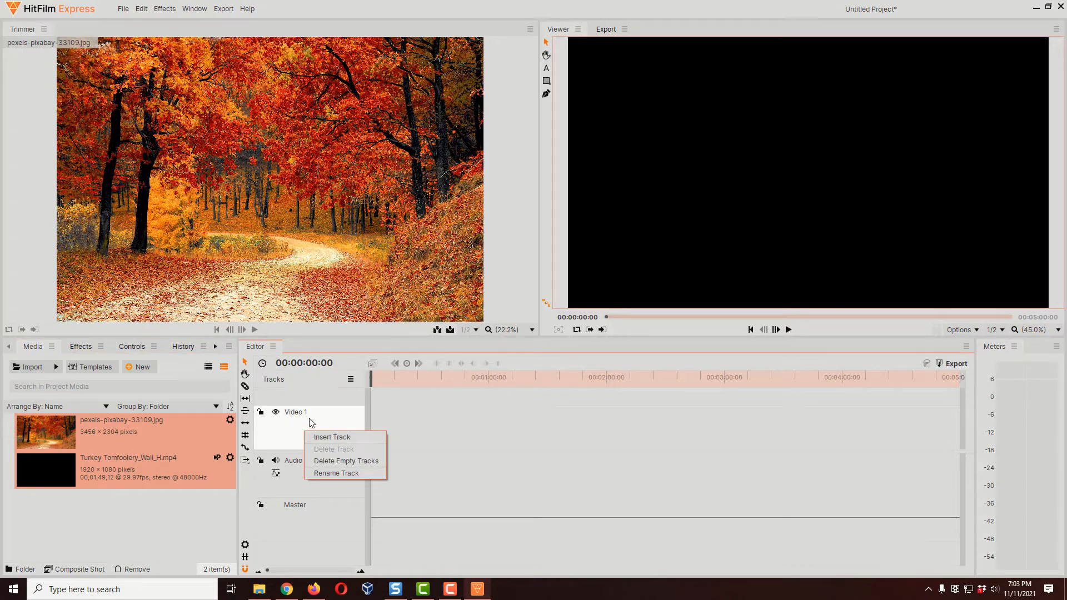
click(329, 438)
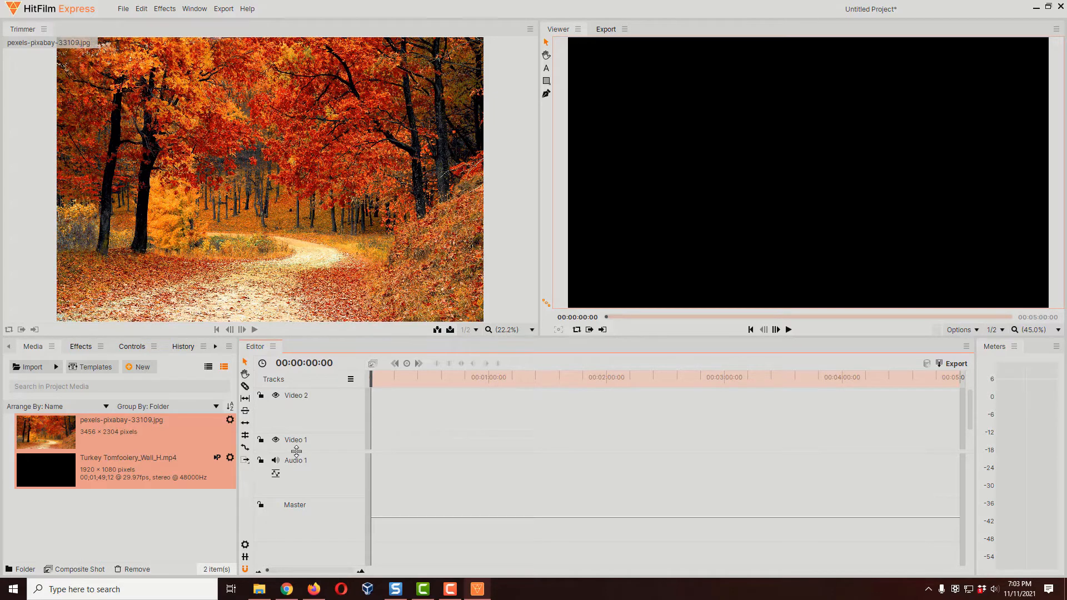
drag(296, 452, 289, 494)
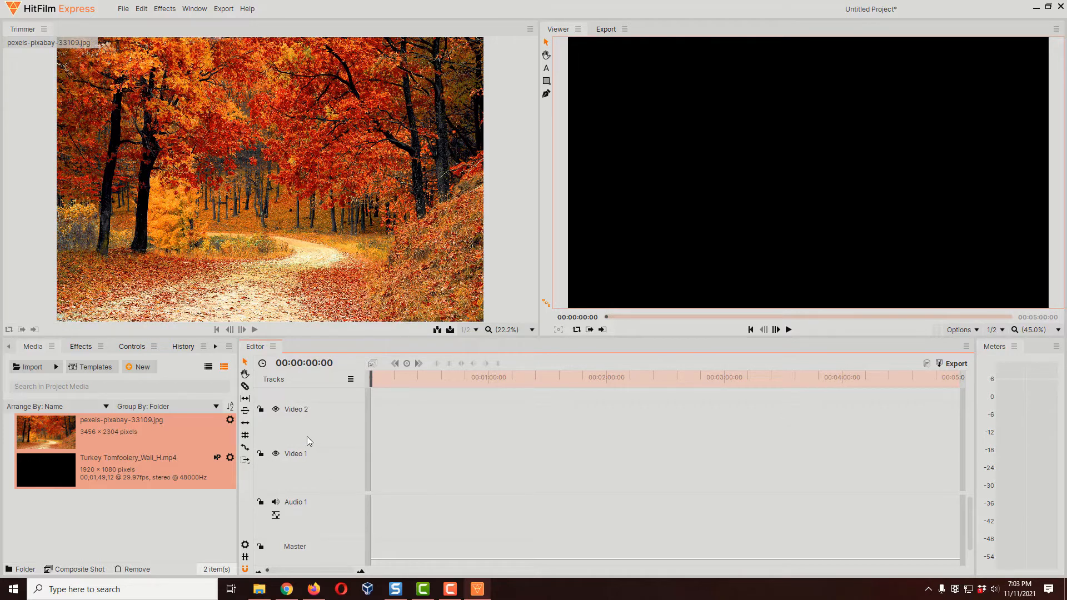
Step: Place Turkey Tomfoolery_Wall_H.mp4 at the start of Video 2, matching the sequence settings to the clip, and move the playhead to 00;00;07;27
click(126, 472)
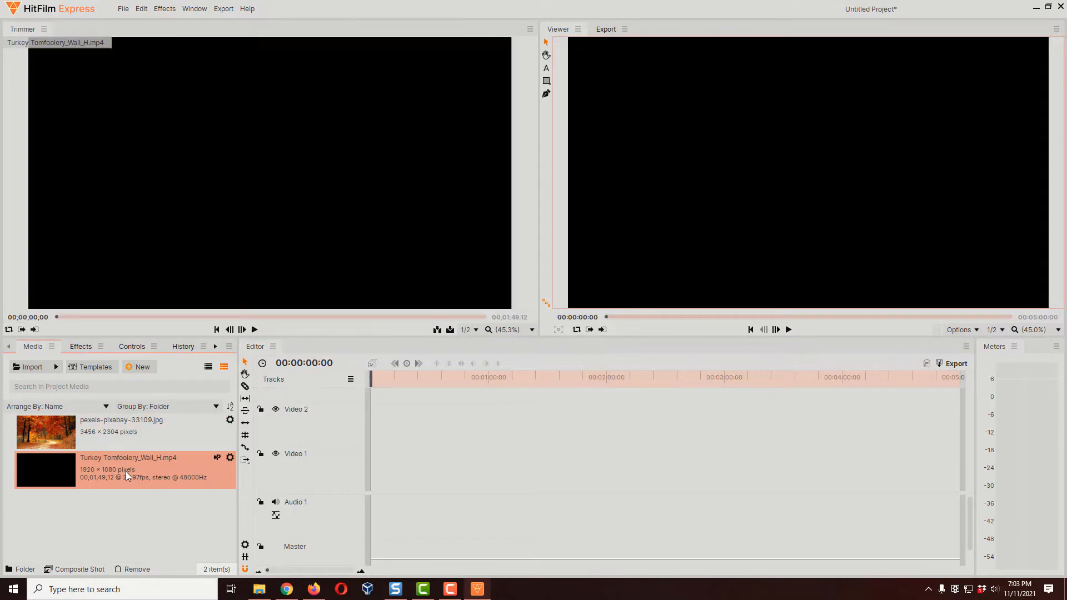
drag(127, 471, 371, 433)
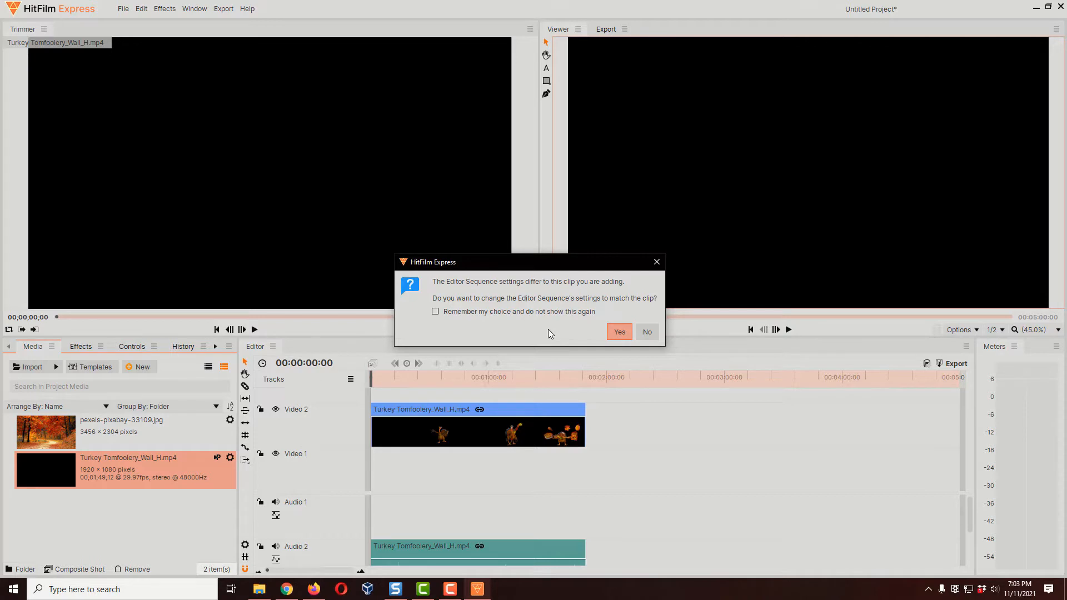
click(618, 337)
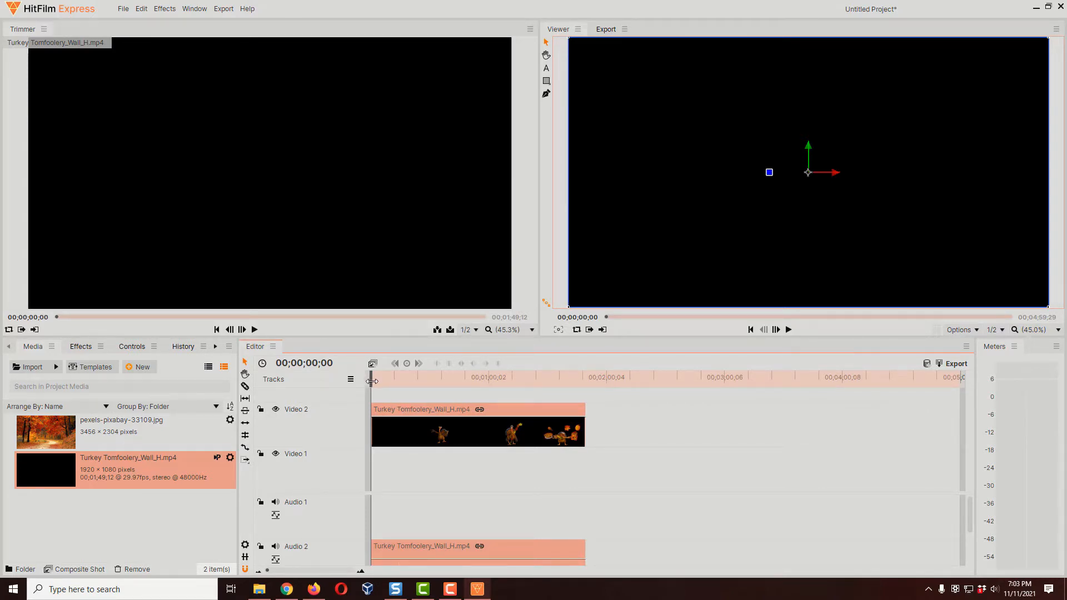
drag(371, 382, 388, 382)
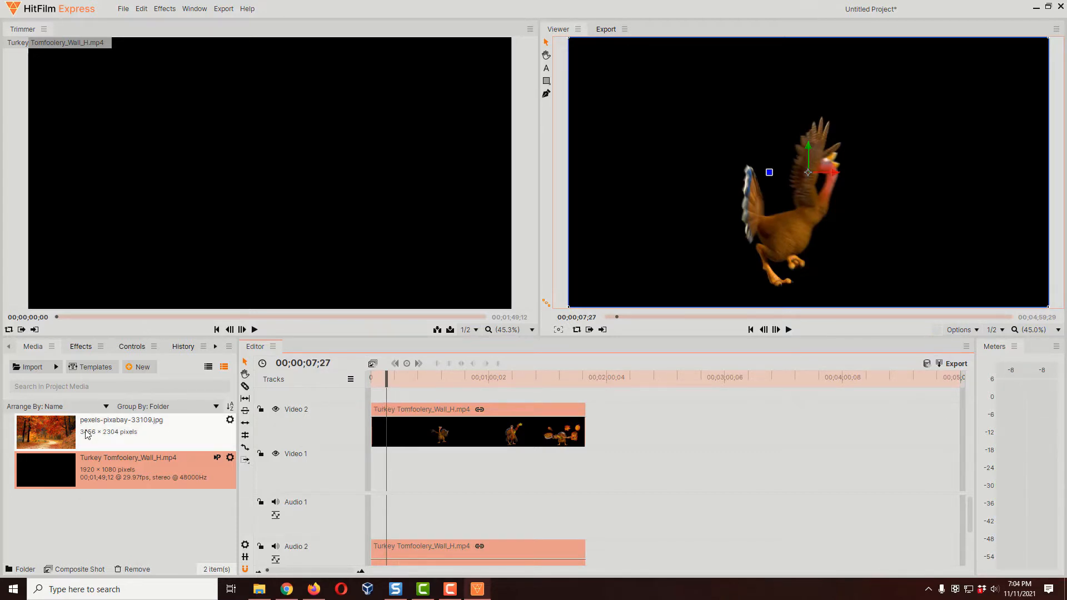
Step: Place pexels-pixabay-33109.jpg at the start of Video 1 and extend it to the end of the turkey clip
drag(87, 434, 378, 472)
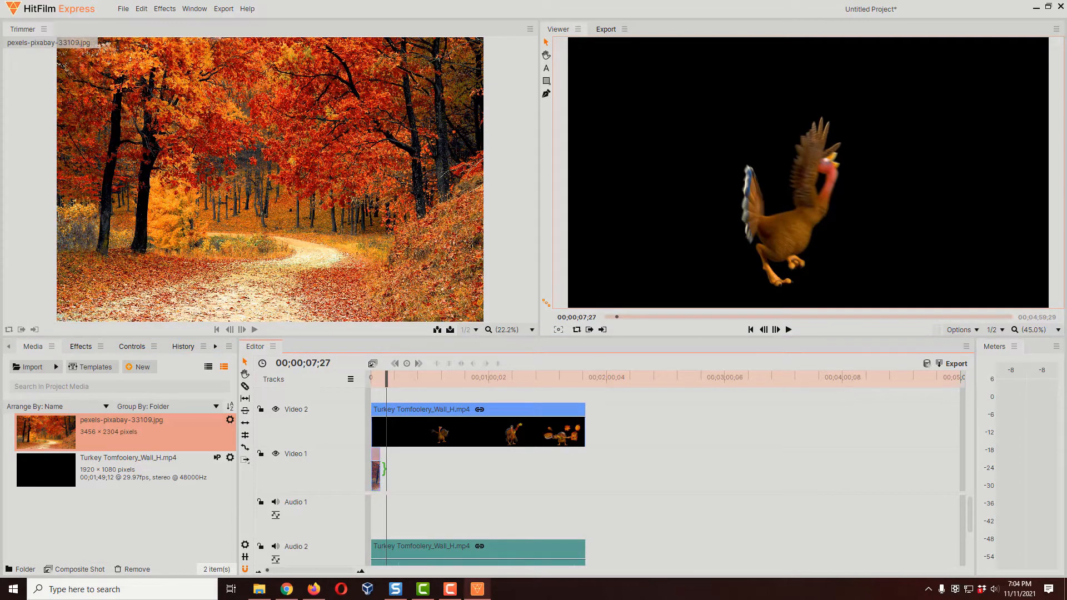
drag(384, 469, 585, 473)
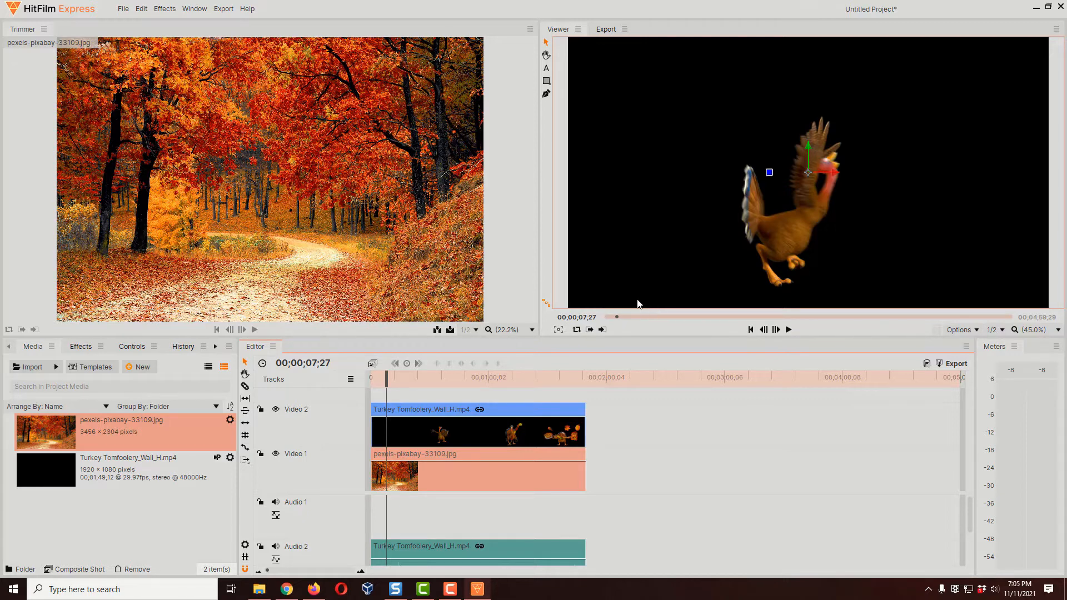
Step: Add a second copy of the turkey video directly after the first on Video 2 and extend the background image to its end
click(113, 471)
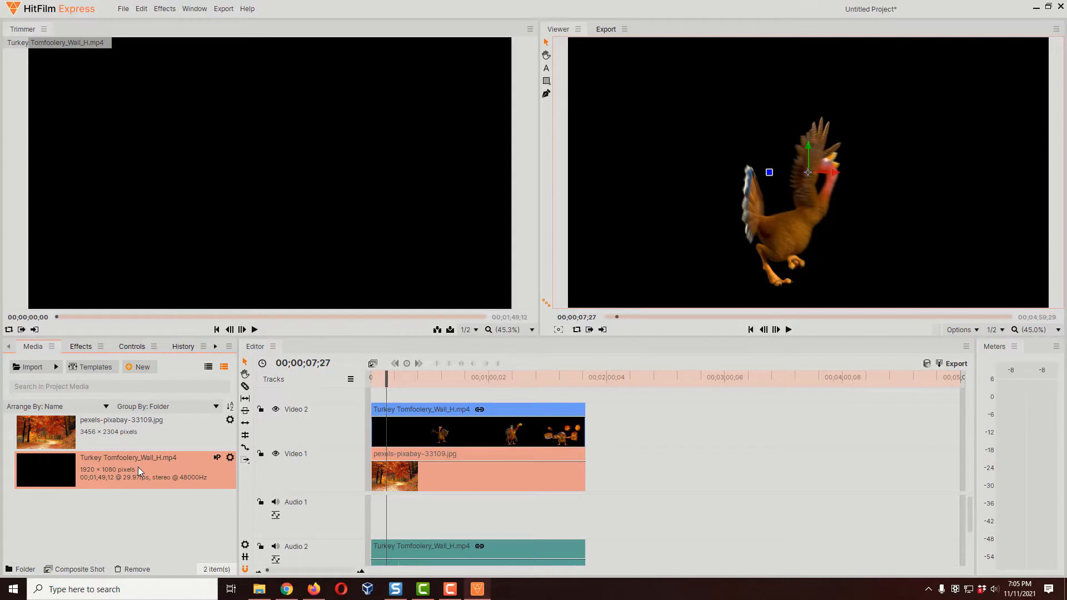
drag(138, 467, 611, 424)
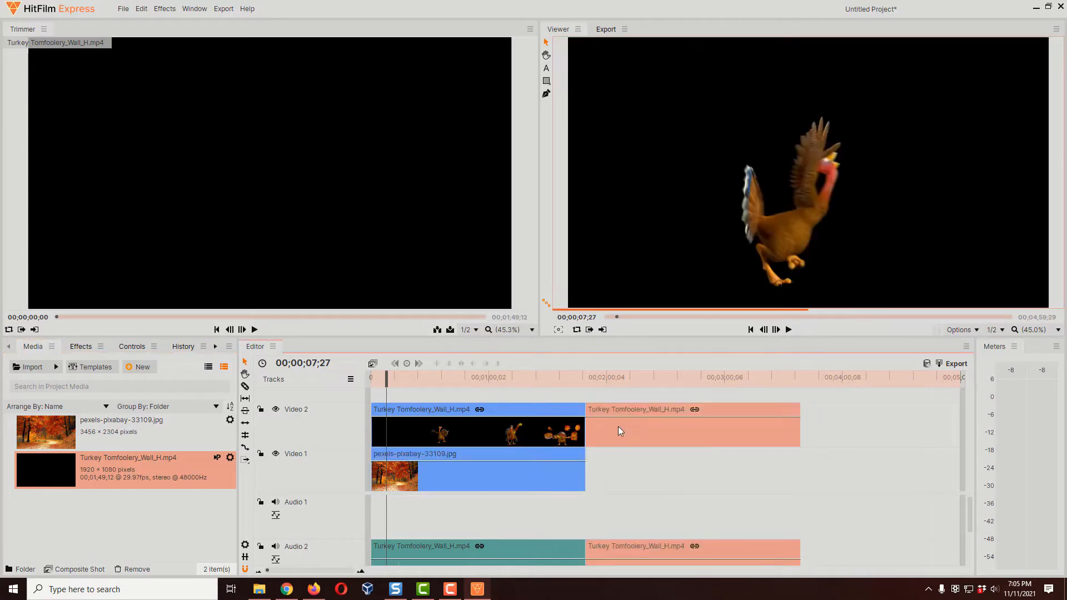
drag(589, 471, 801, 462)
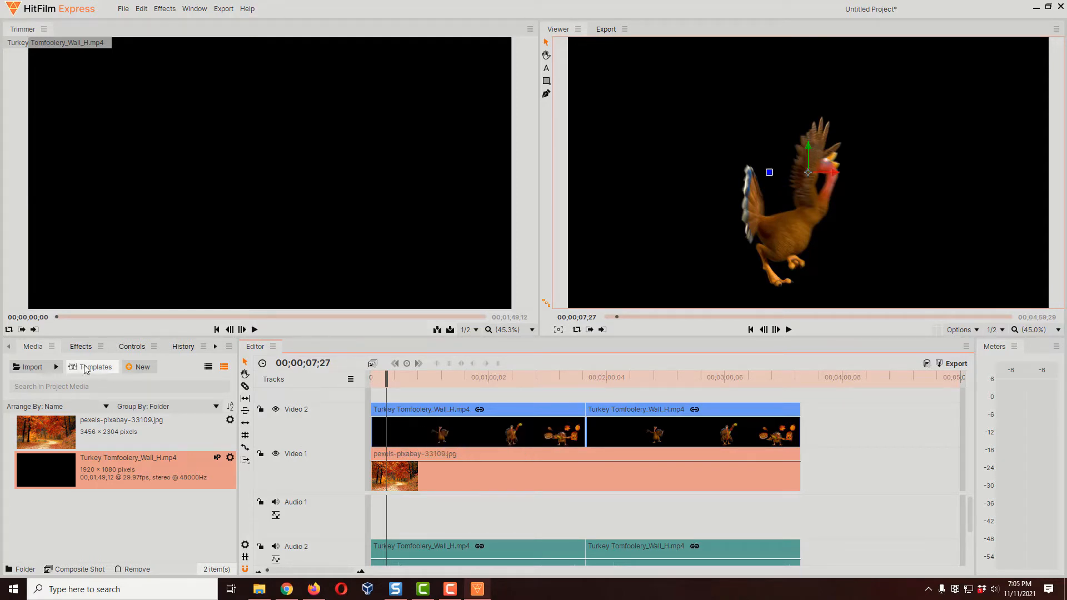
Step: Apply the Luminance Key effect from the Keying category to the first turkey clip on Video 2
click(84, 348)
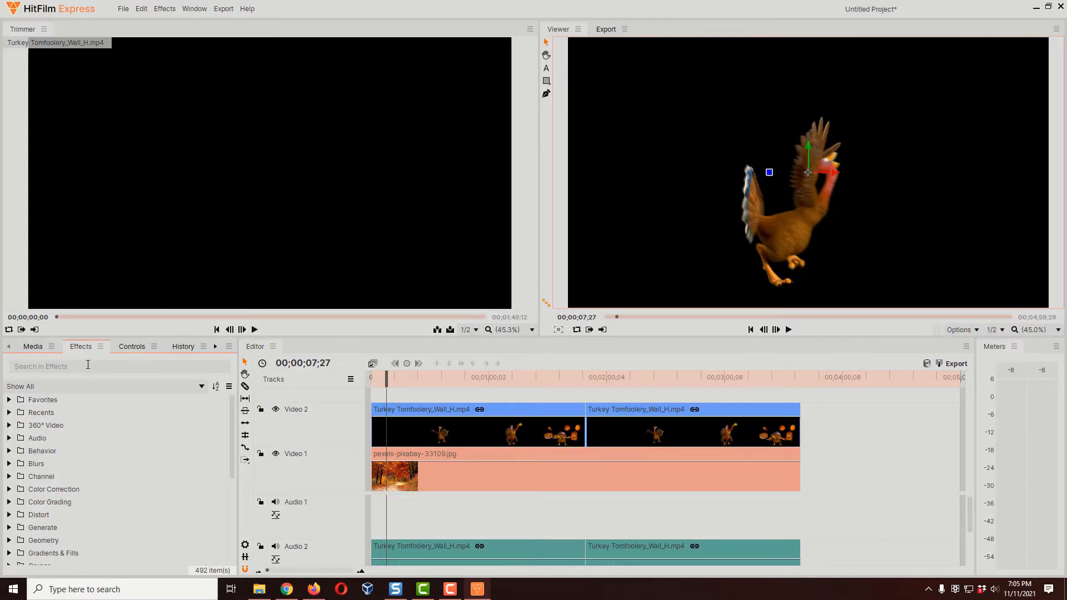
click(88, 365)
scroll(89, 437, down, 3)
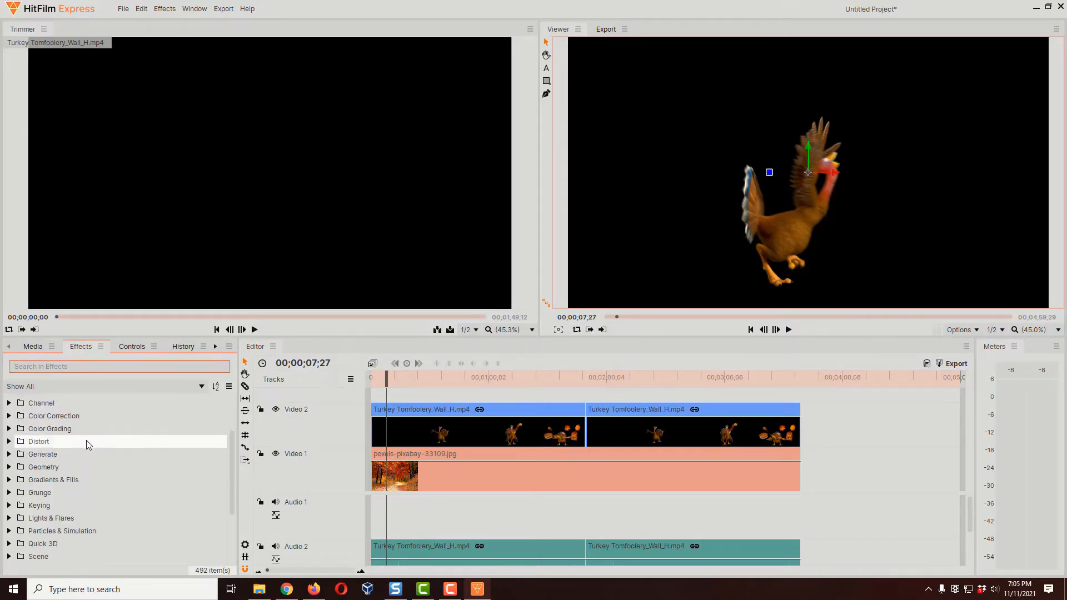
click(34, 471)
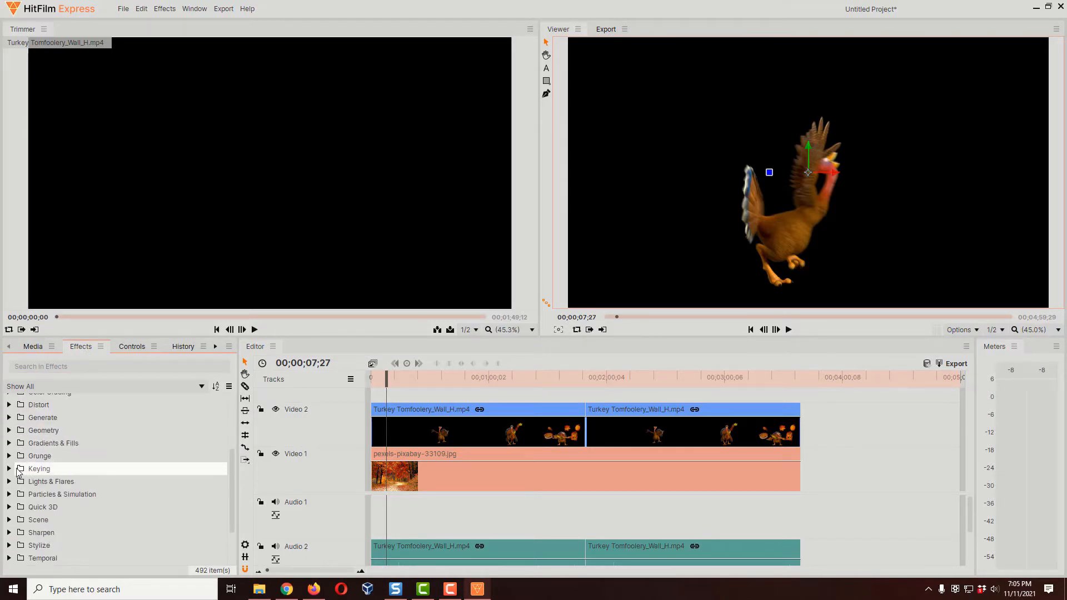
click(8, 470)
scroll(104, 469, down, 3)
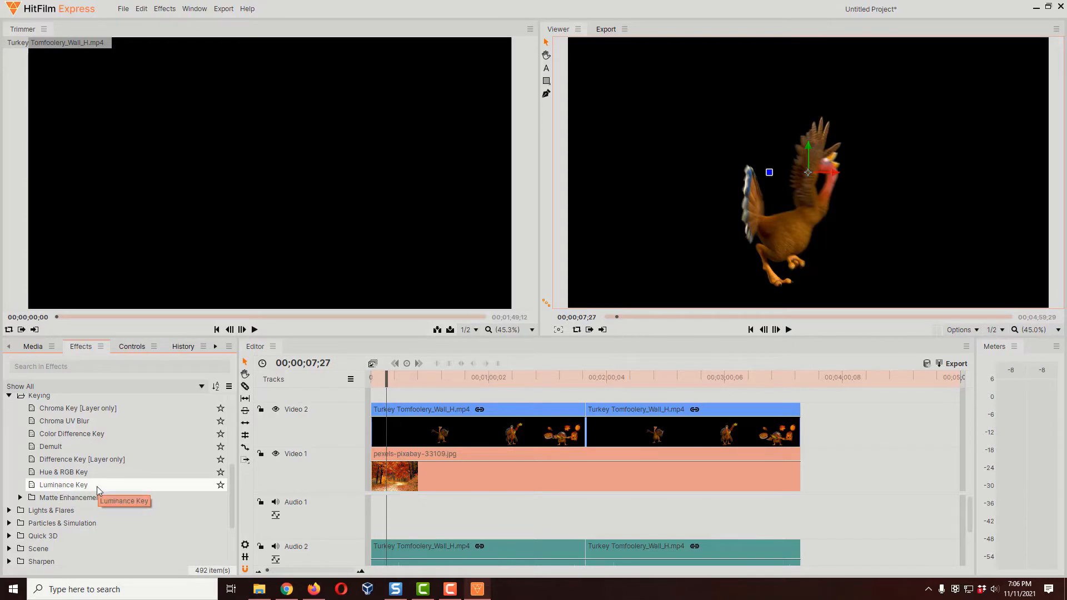
drag(97, 486, 444, 428)
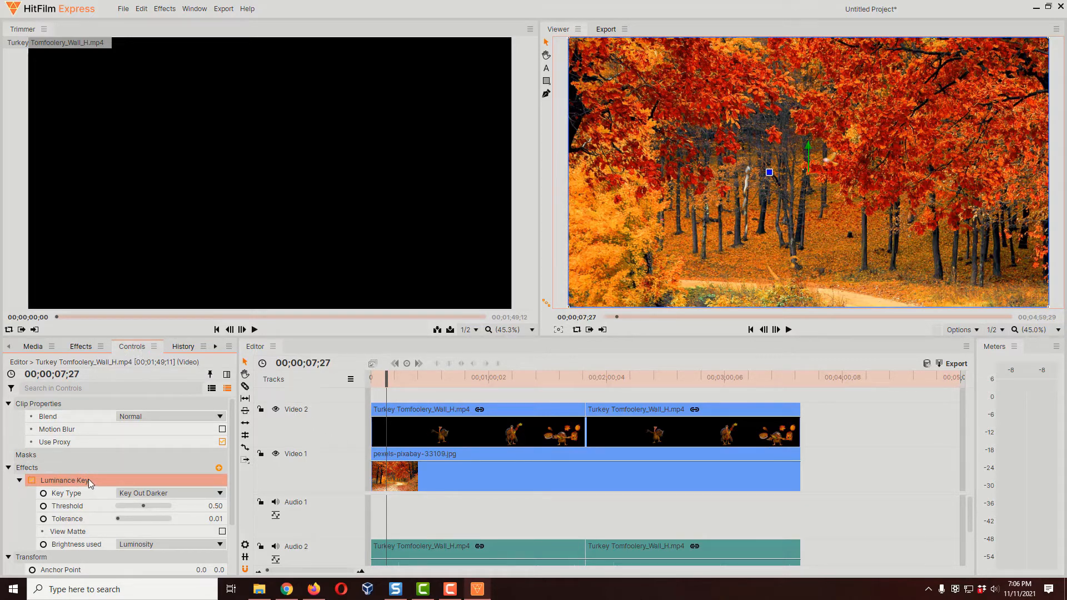
Step: Lower the Luminance Key threshold to 0.04 and check the keyed turkey at other frames up to 00;00;14;04
scroll(89, 479, down, 3)
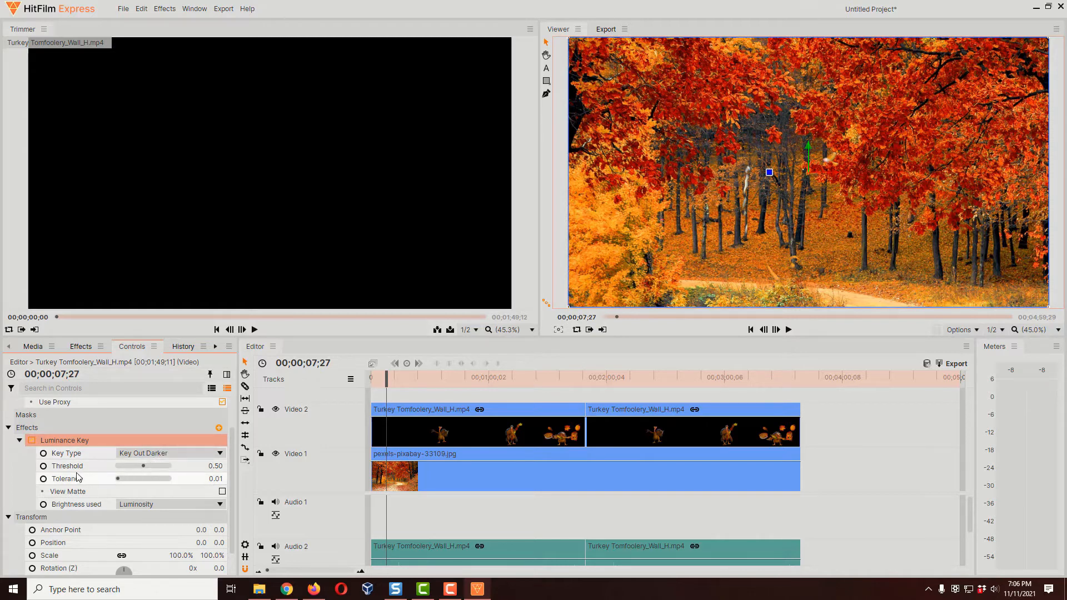
drag(143, 469, 118, 471)
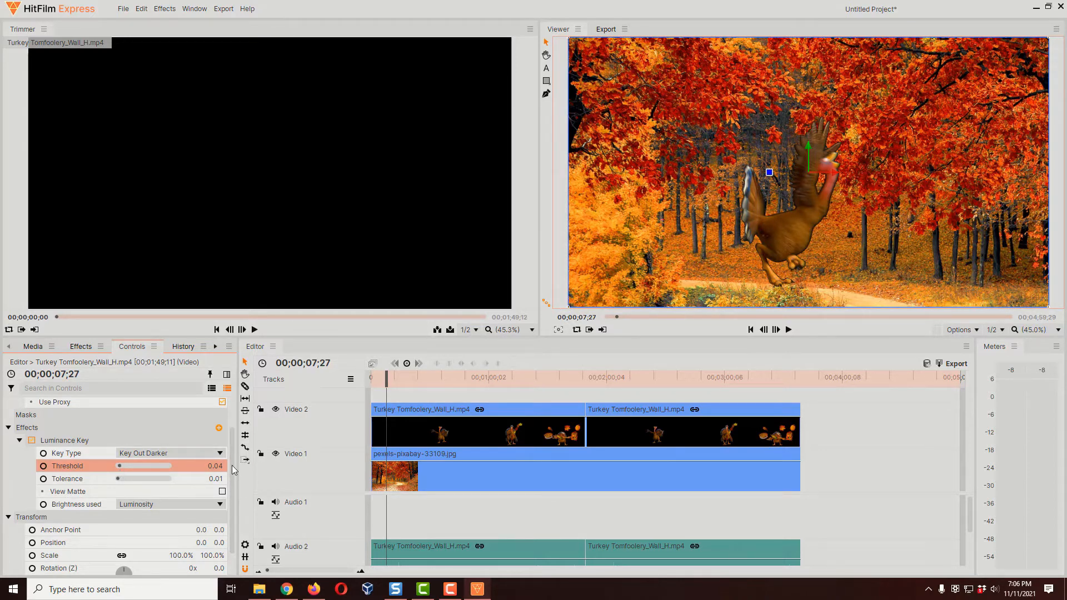
click(385, 385)
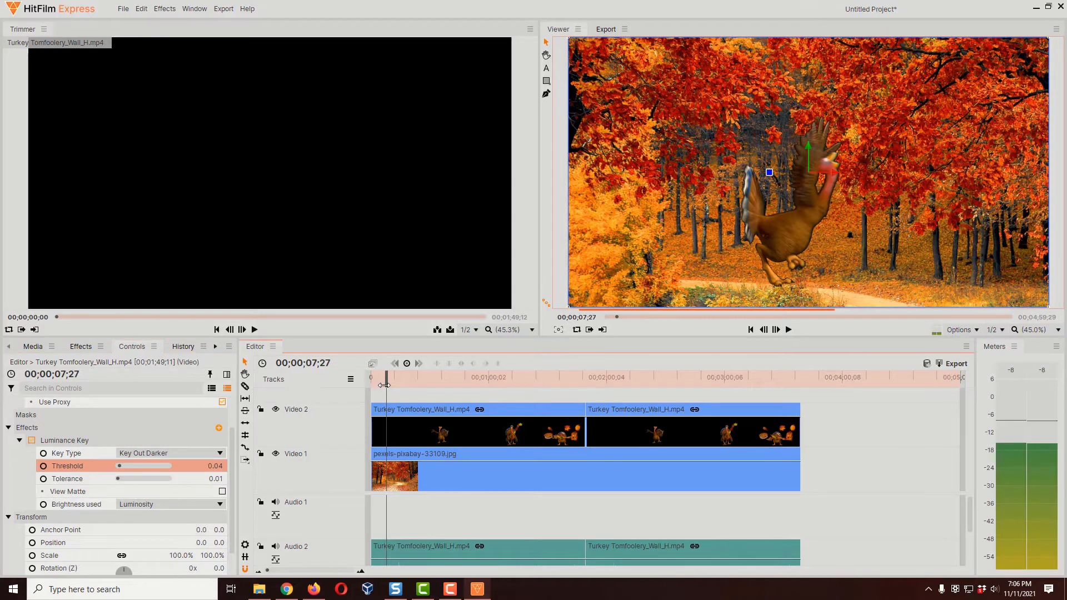
drag(385, 386, 385, 385)
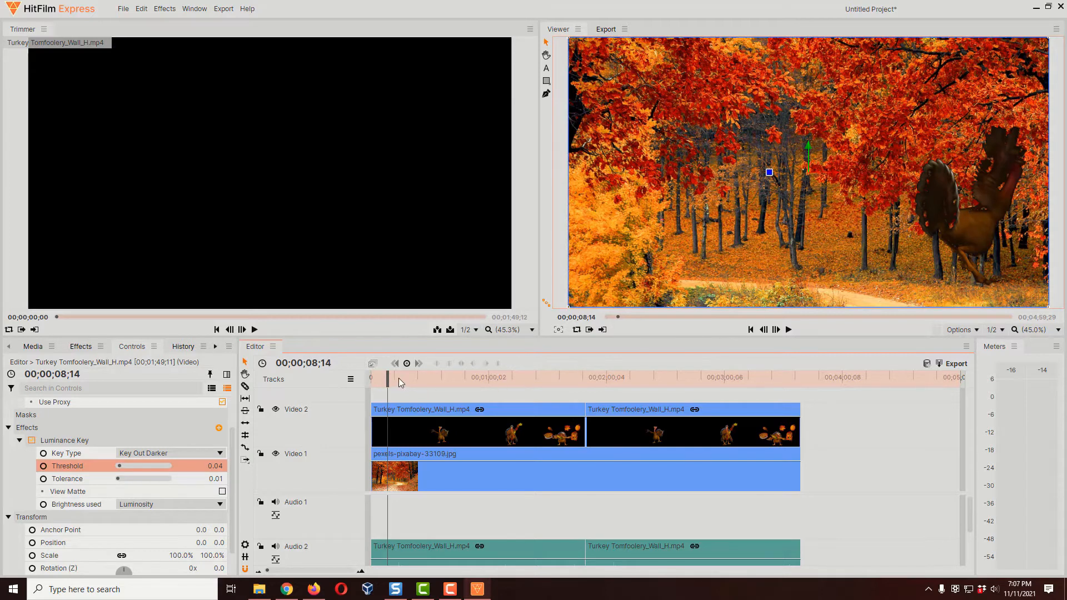
drag(393, 377, 404, 378)
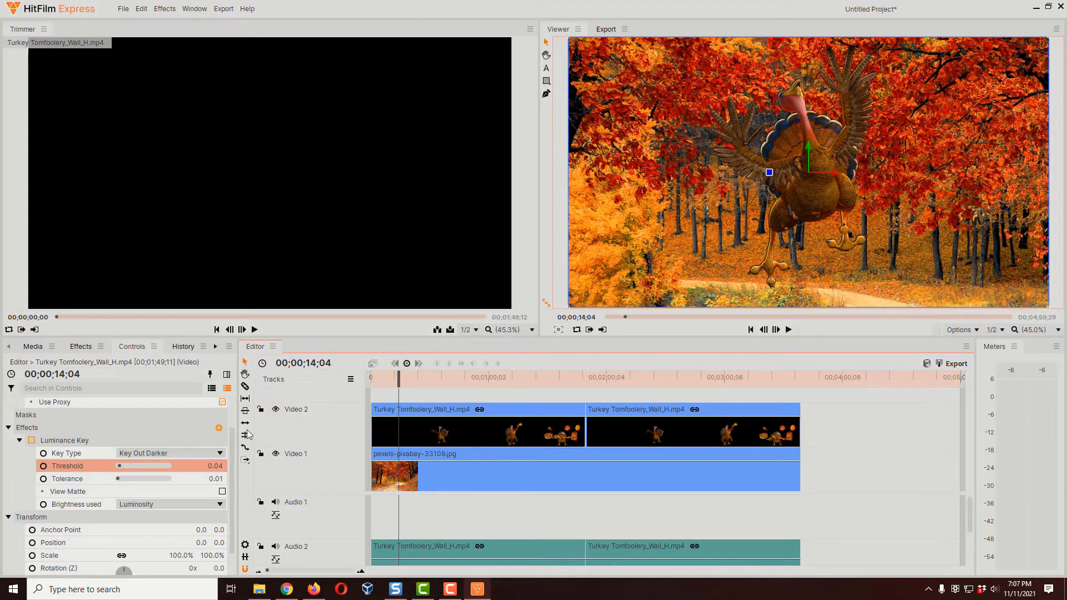
Step: Set the Luminance Key threshold of the first turkey clip to 0.01
click(120, 466)
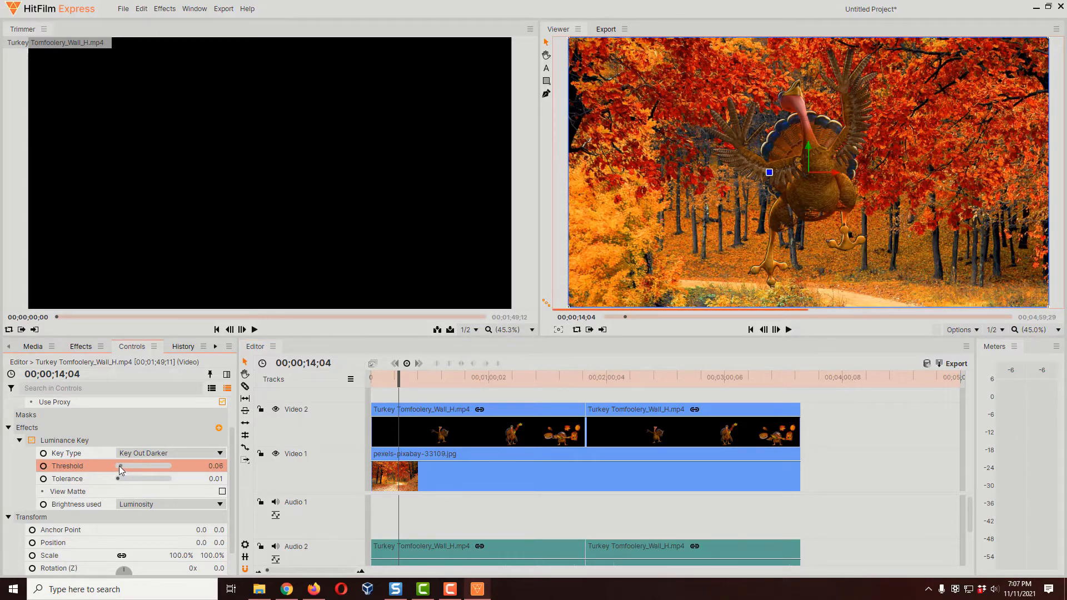
drag(118, 465, 120, 463)
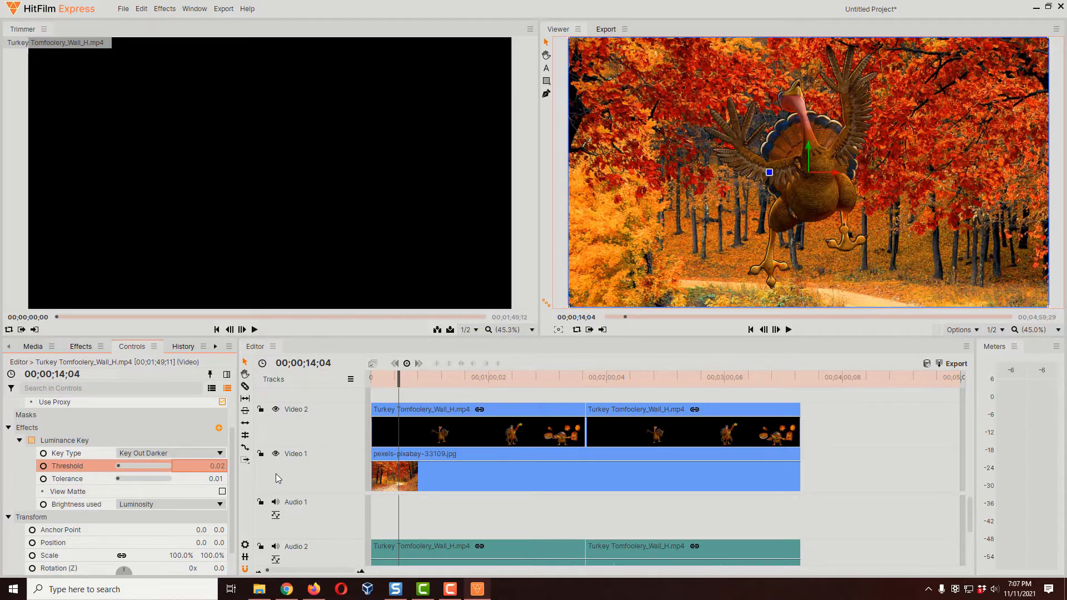
text(0.01)
key(Return)
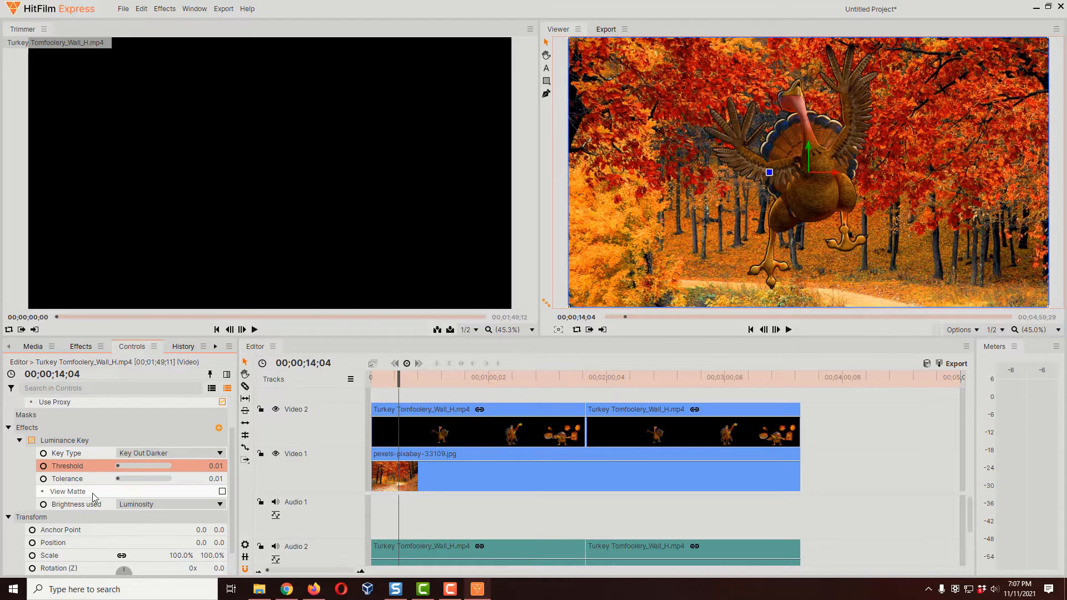
Step: Turn on View Matte for the Luminance Key and inspect the matte up to 00;00;24;09
click(222, 492)
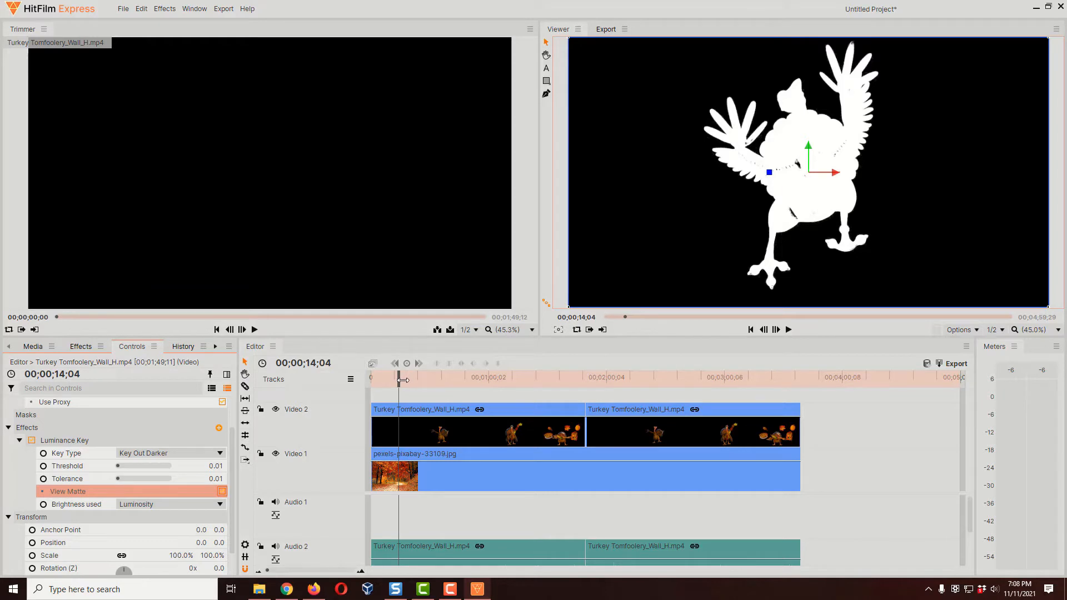
mouse_move(403, 379)
mouse_down()
mouse_move(434, 378)
mouse_move(423, 383)
mouse_up()
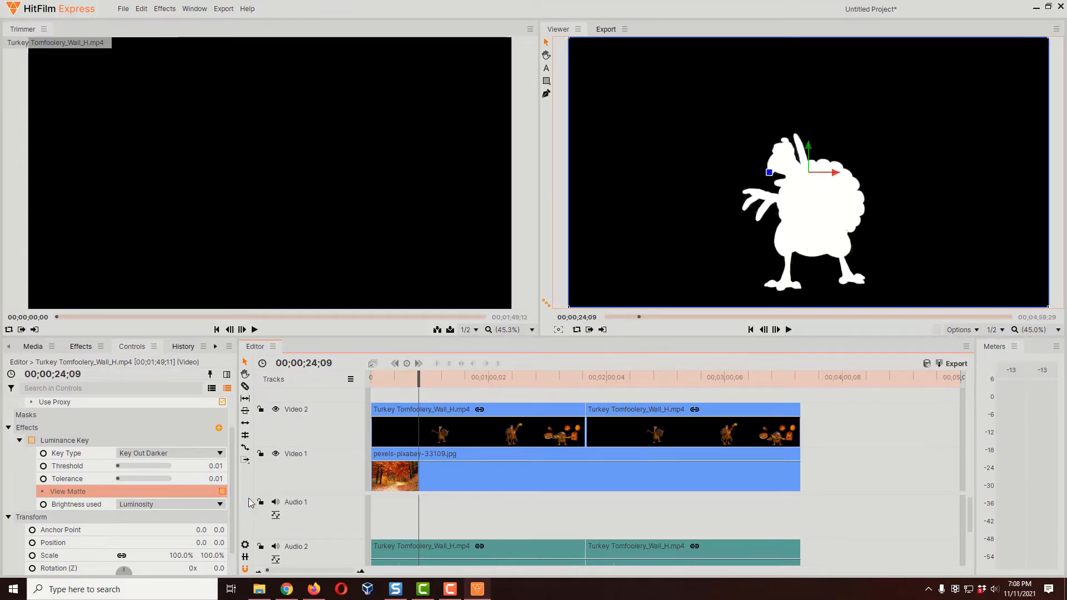
Step: Turn off View Matte for the Luminance Key, and set its threshold to 0.01 after trying 0.00
click(222, 492)
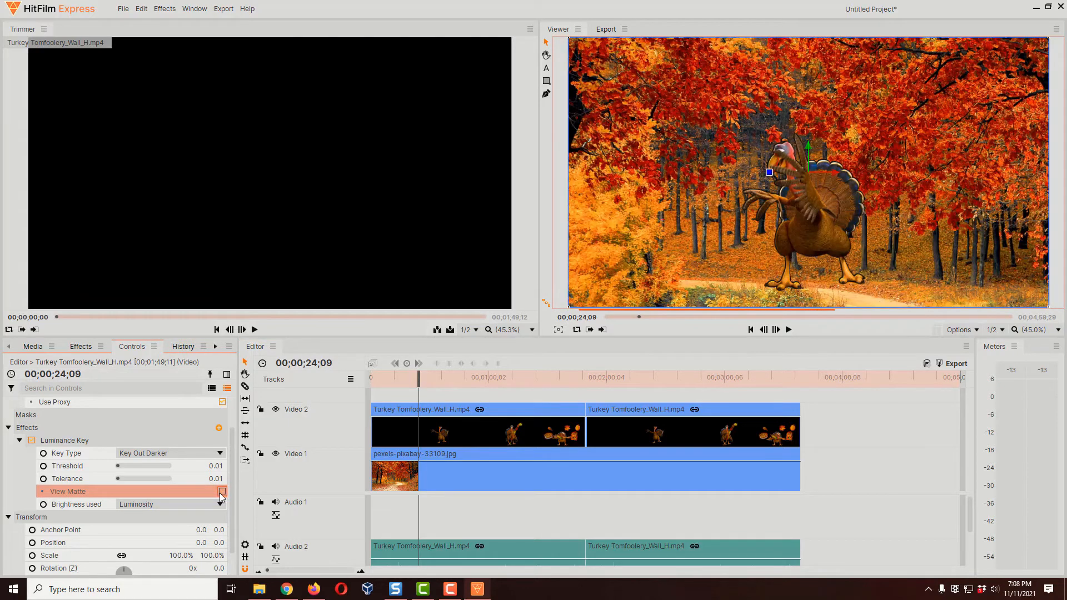
drag(118, 467, 107, 471)
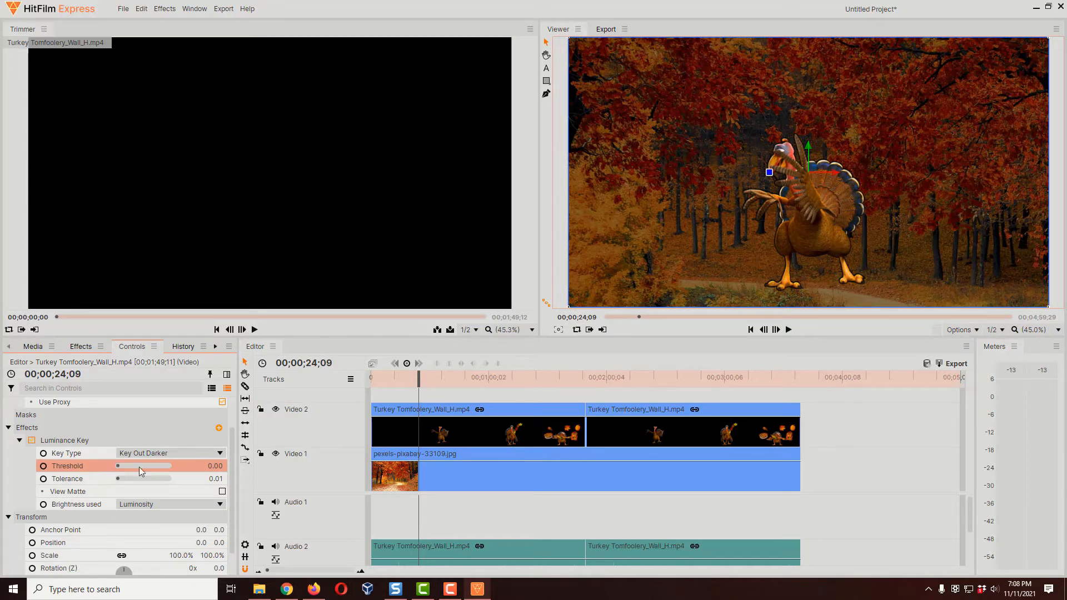
click(216, 467)
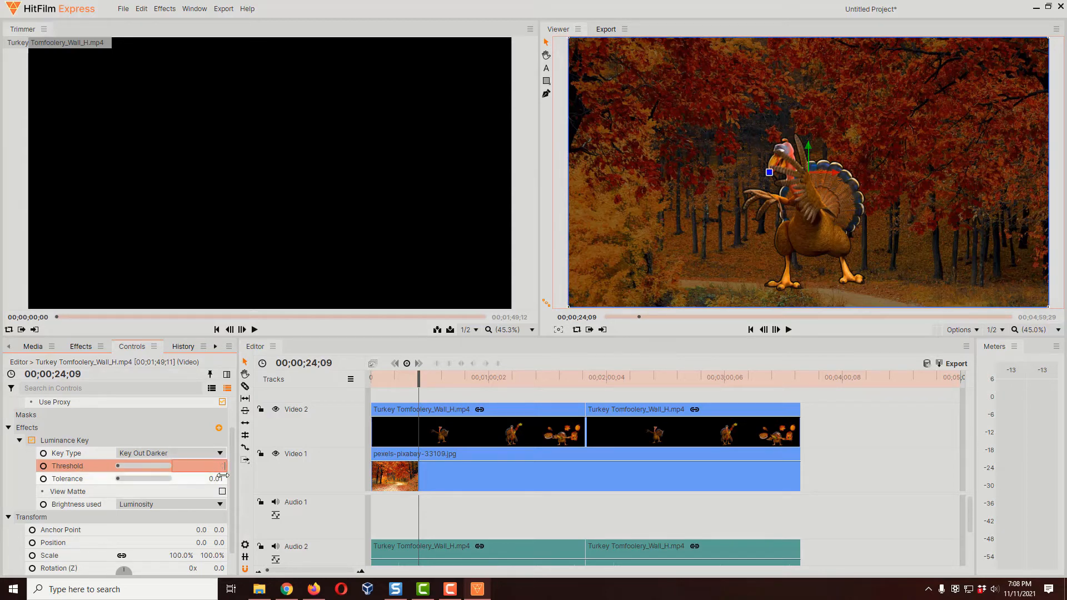
text(.01)
key(Return)
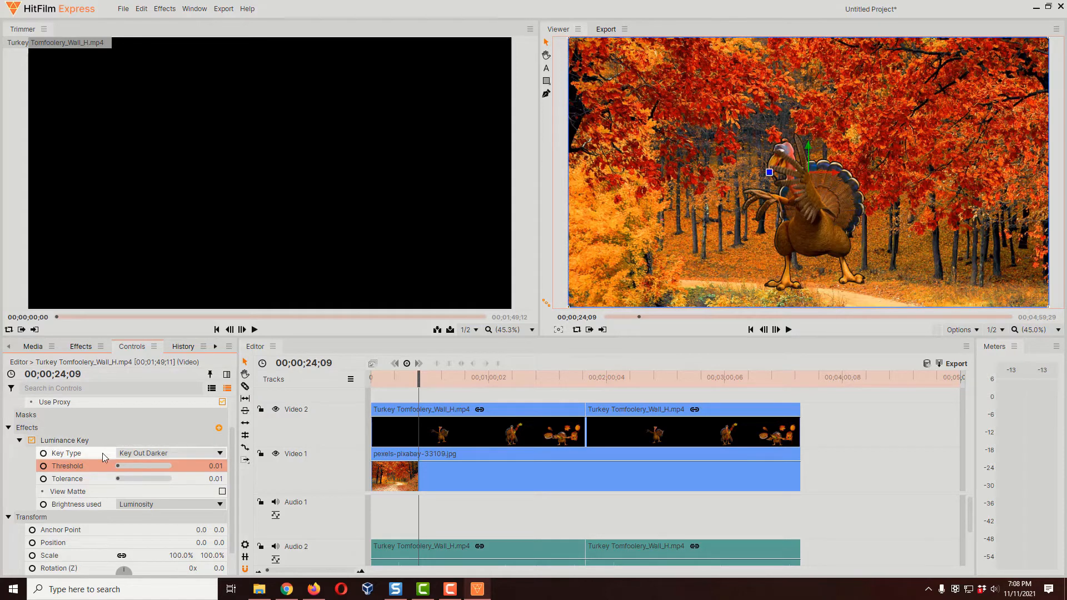
Step: Try Intensity and Lightness as the Luminance Key's Brightness used option, and return it to Luminosity
click(161, 505)
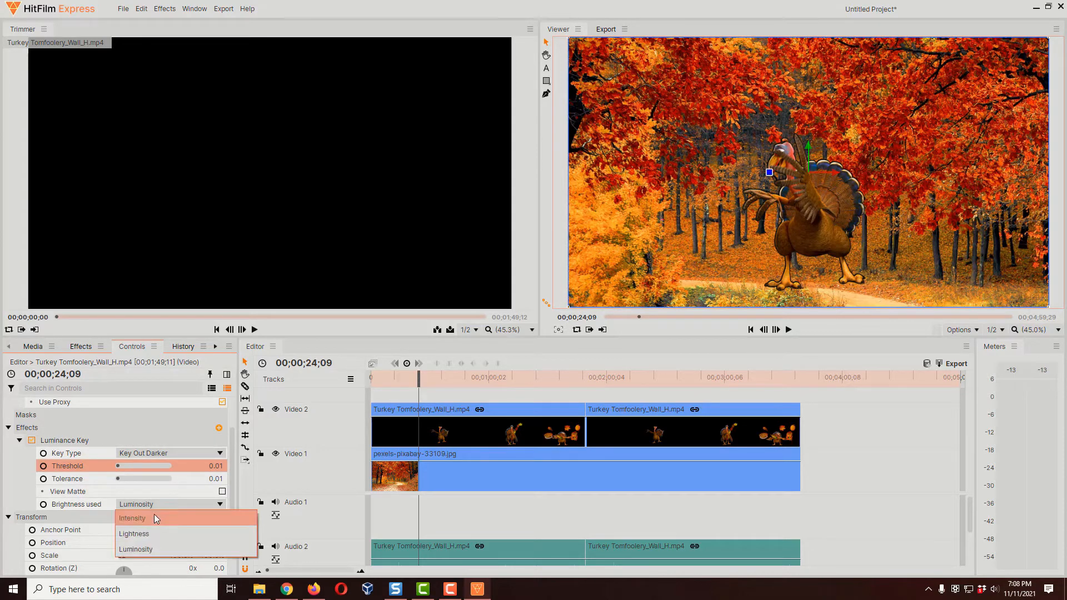
click(155, 518)
click(158, 505)
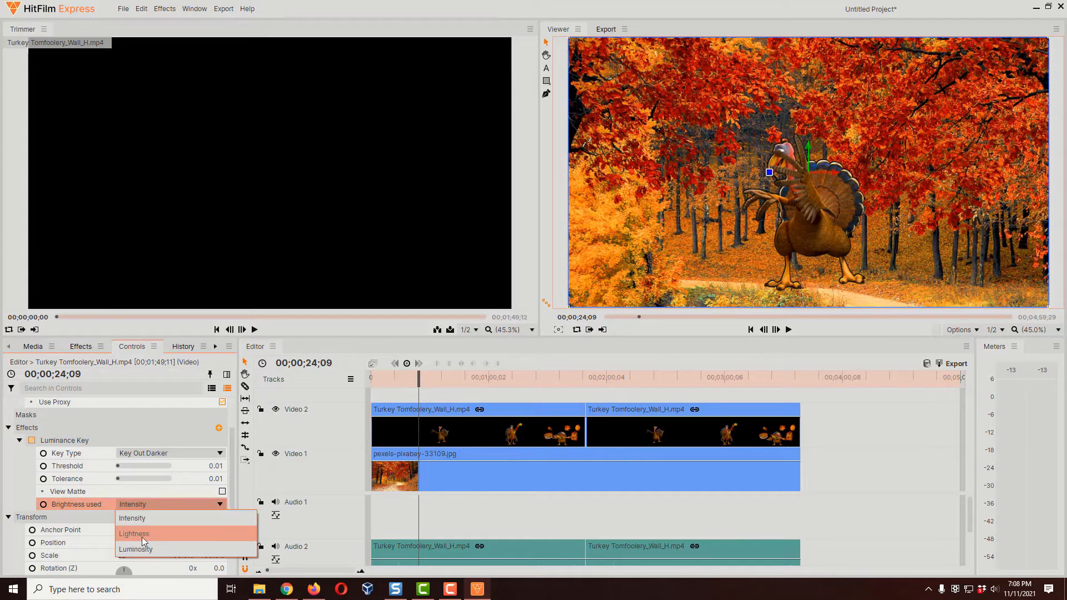
click(142, 536)
click(156, 508)
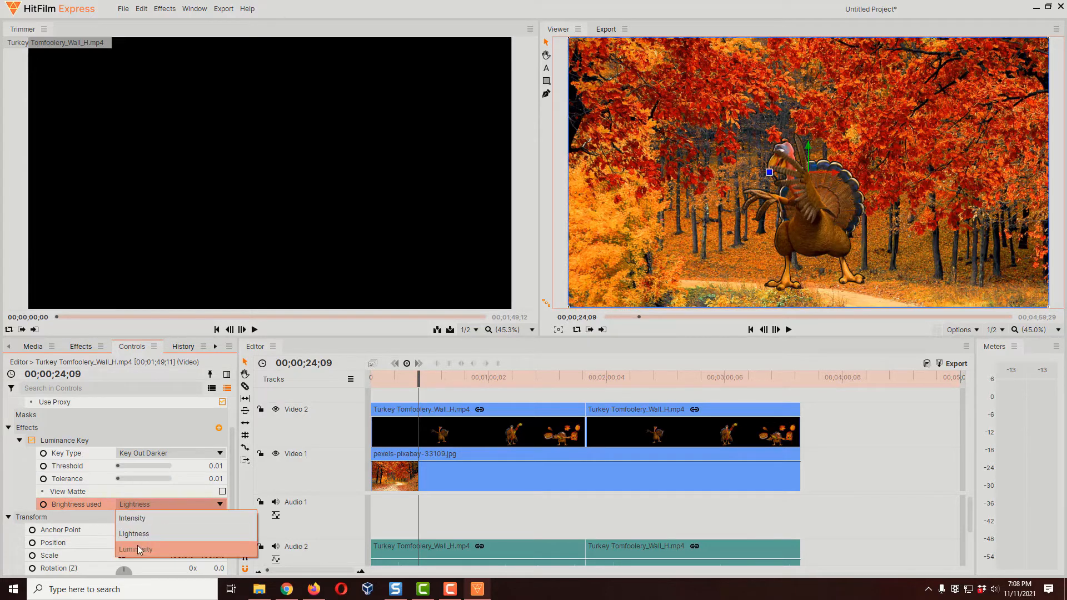
click(138, 545)
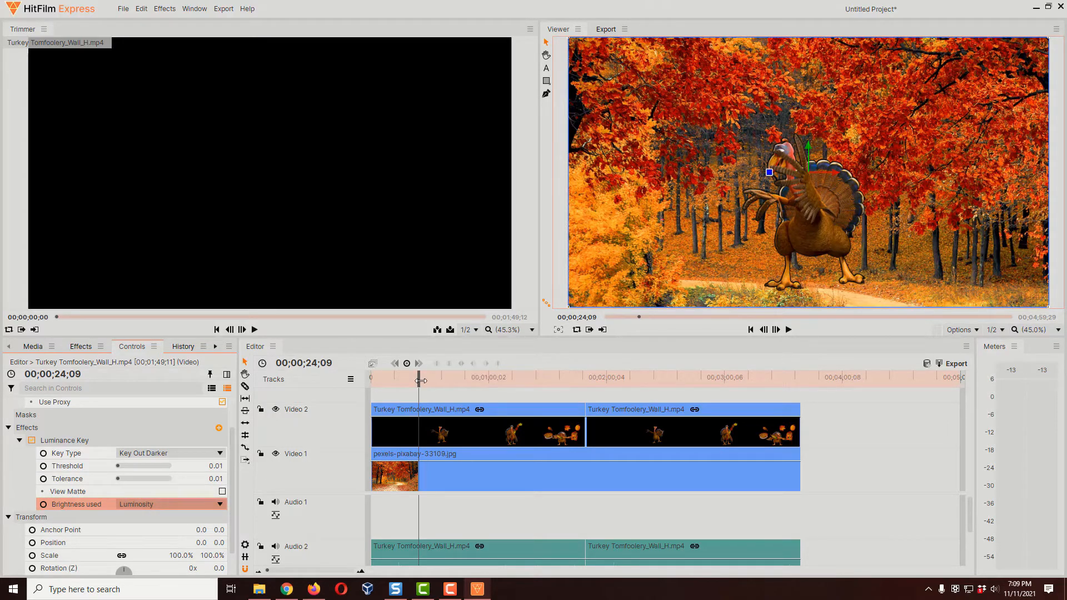
Step: Move the playhead to 00;02;17;16 and apply the Hue & RGB Key effect to the second turkey clip on Video 2
drag(419, 380, 643, 395)
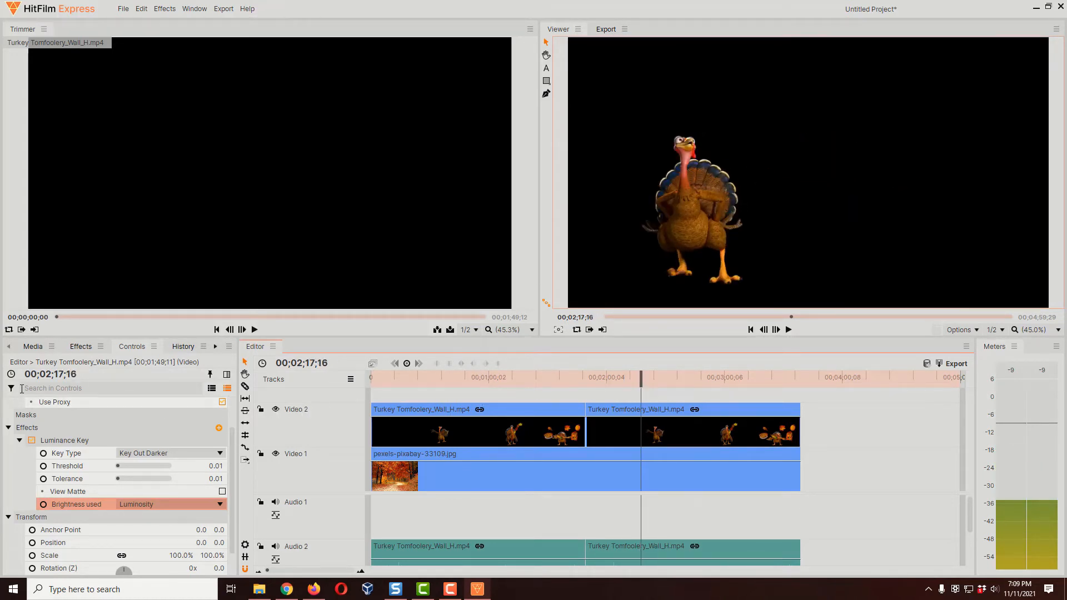
click(80, 347)
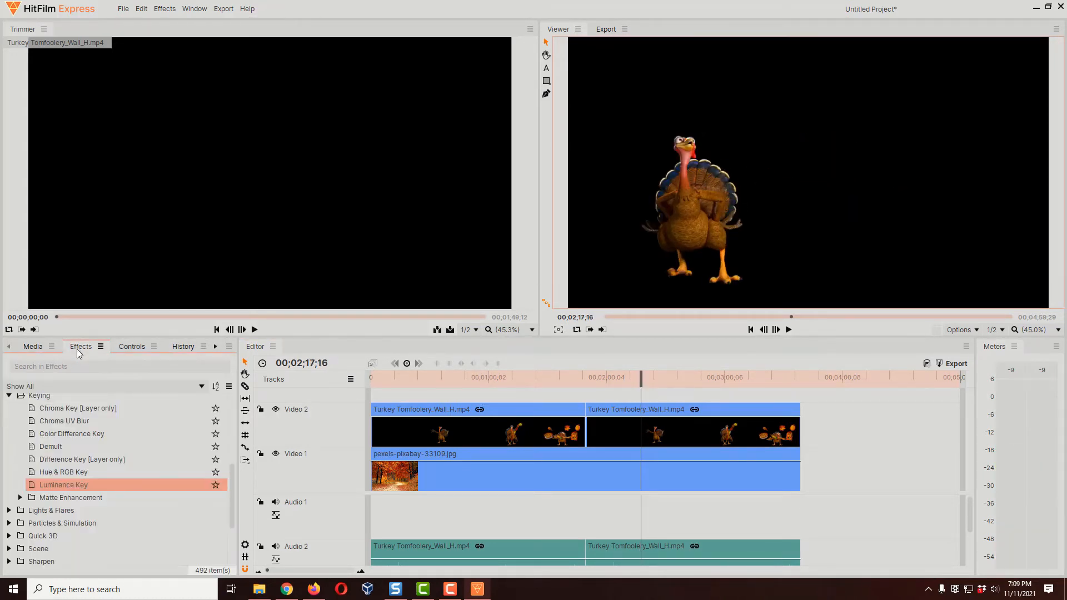
click(67, 475)
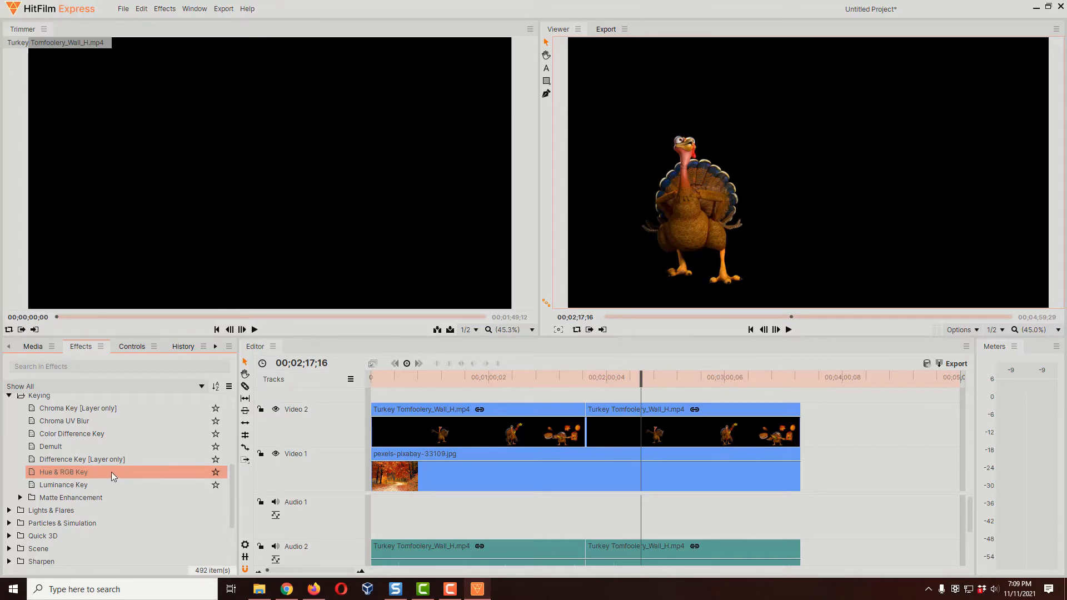
drag(111, 472, 659, 428)
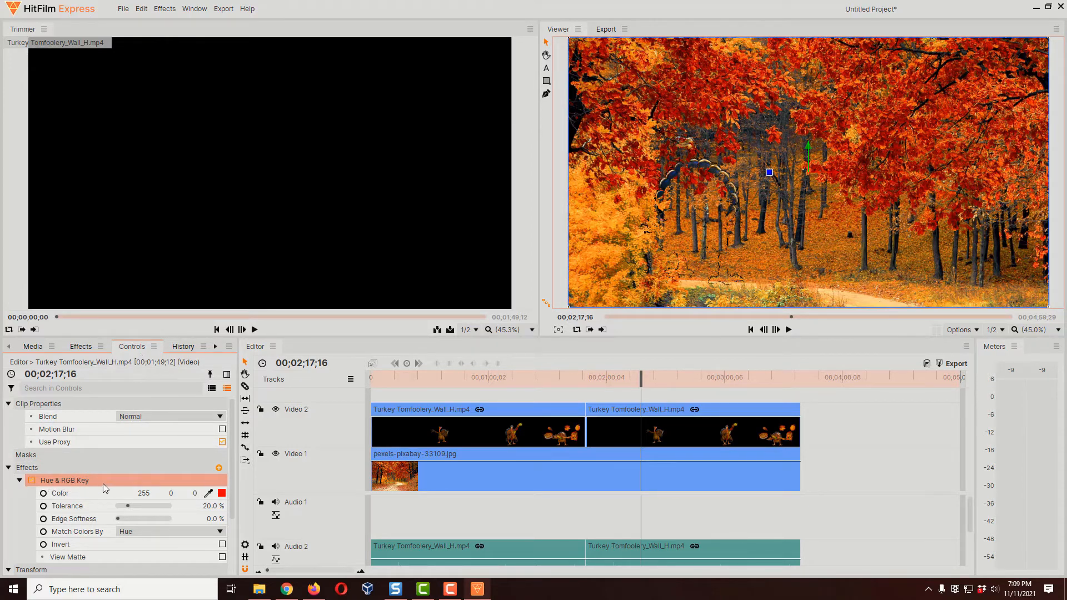
Step: Set the Hue & RGB Key color of the second turkey clip to black (#000000)
scroll(104, 481, down, 3)
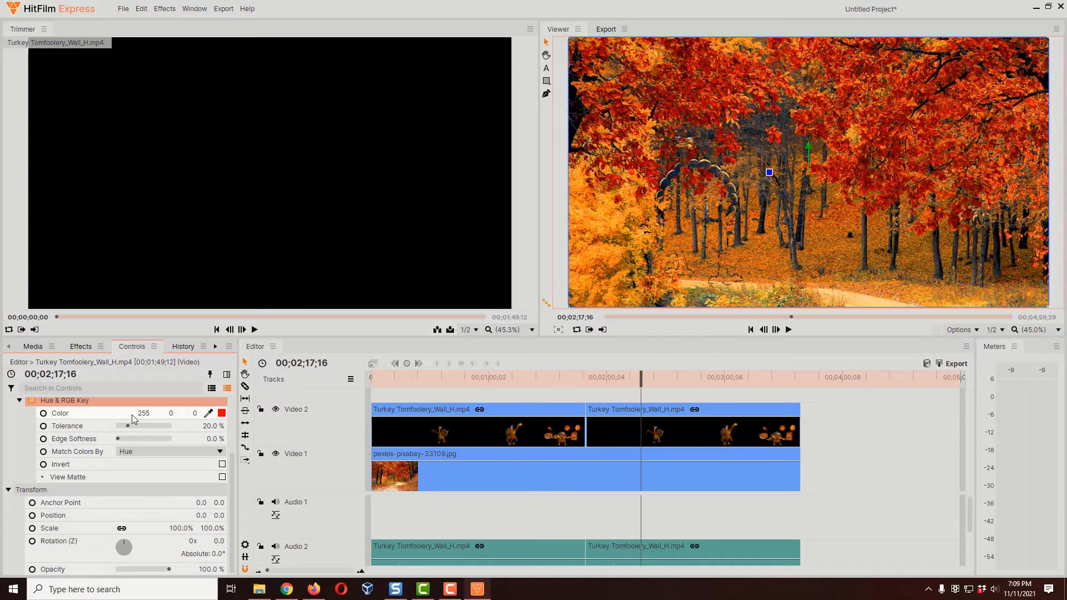
click(221, 414)
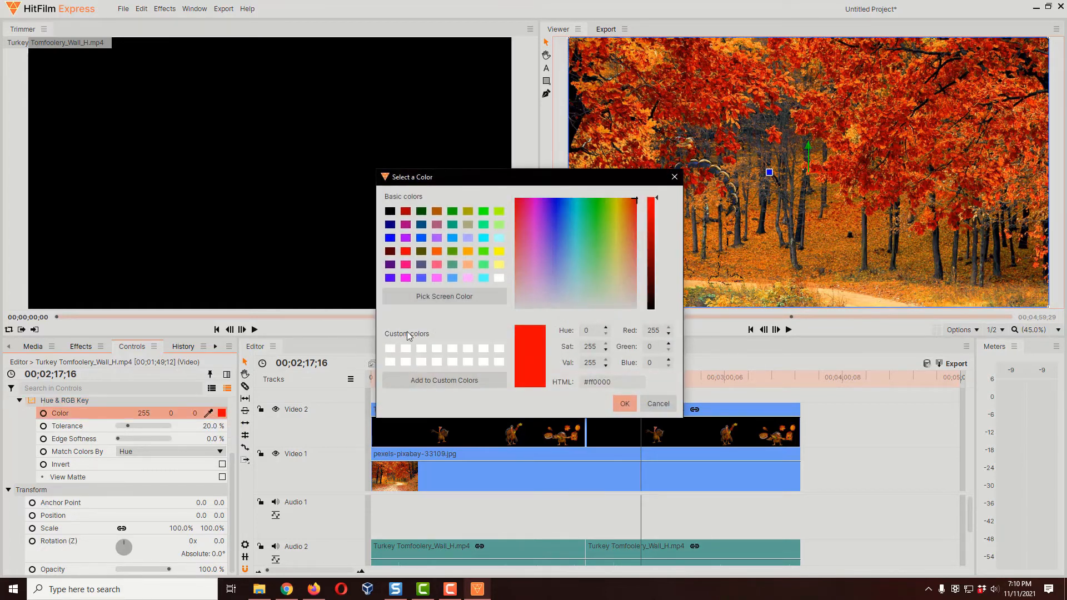
click(391, 213)
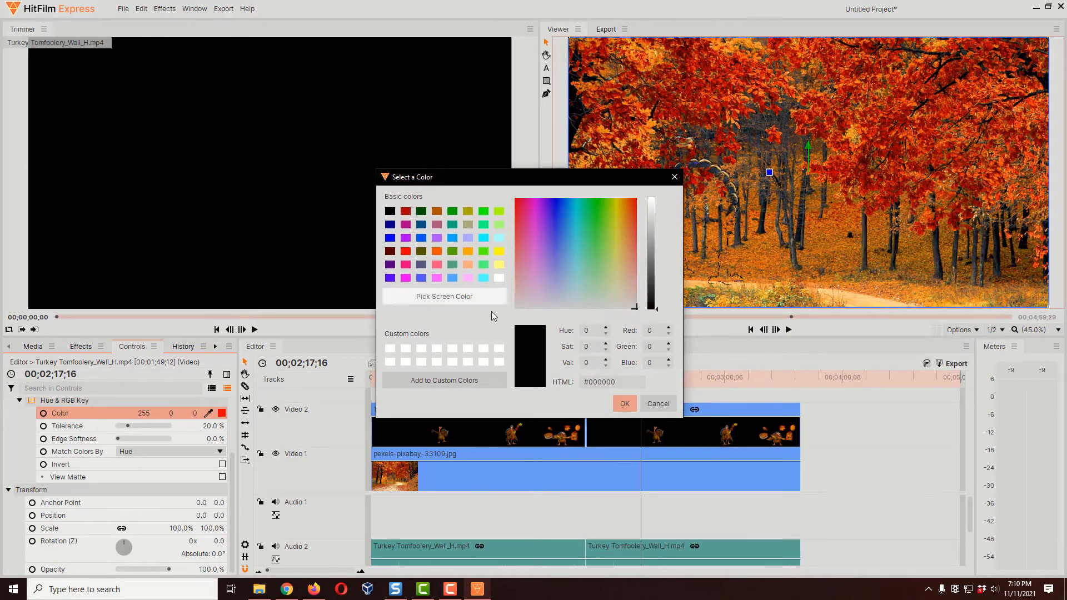
click(625, 404)
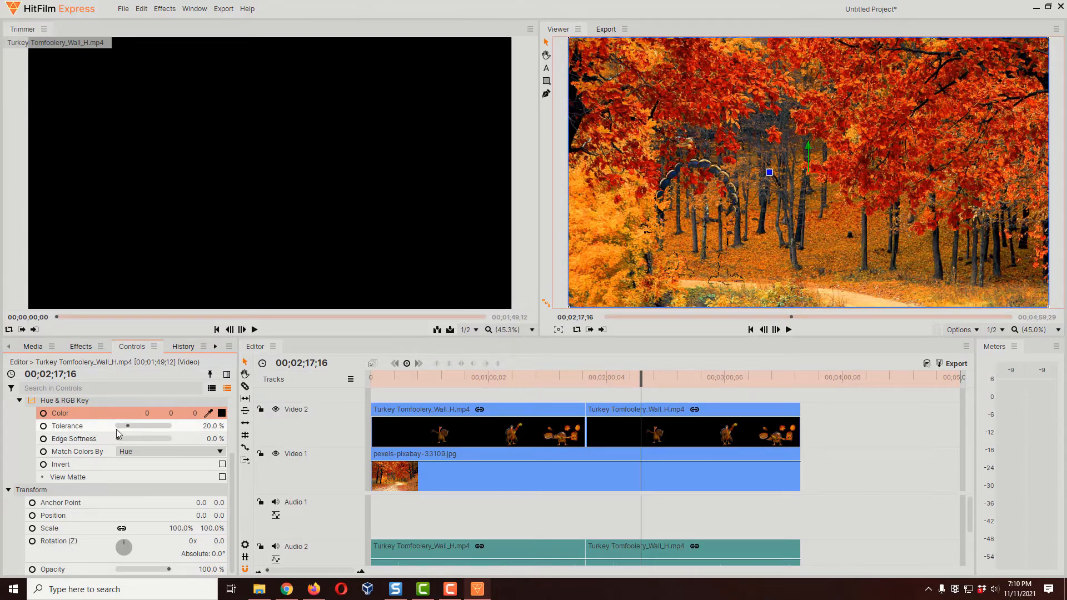
Step: Set the Hue & RGB Key's tolerance to 0% and its edge softness to 2%
drag(128, 425, 115, 426)
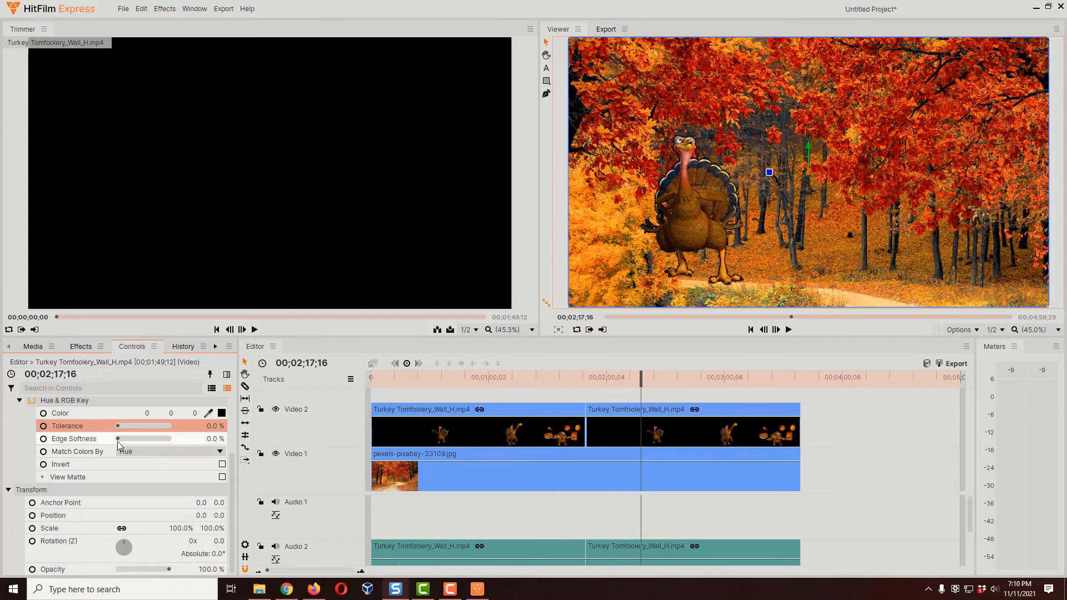
mouse_move(119, 439)
mouse_down()
mouse_move(128, 435)
mouse_move(118, 439)
mouse_up()
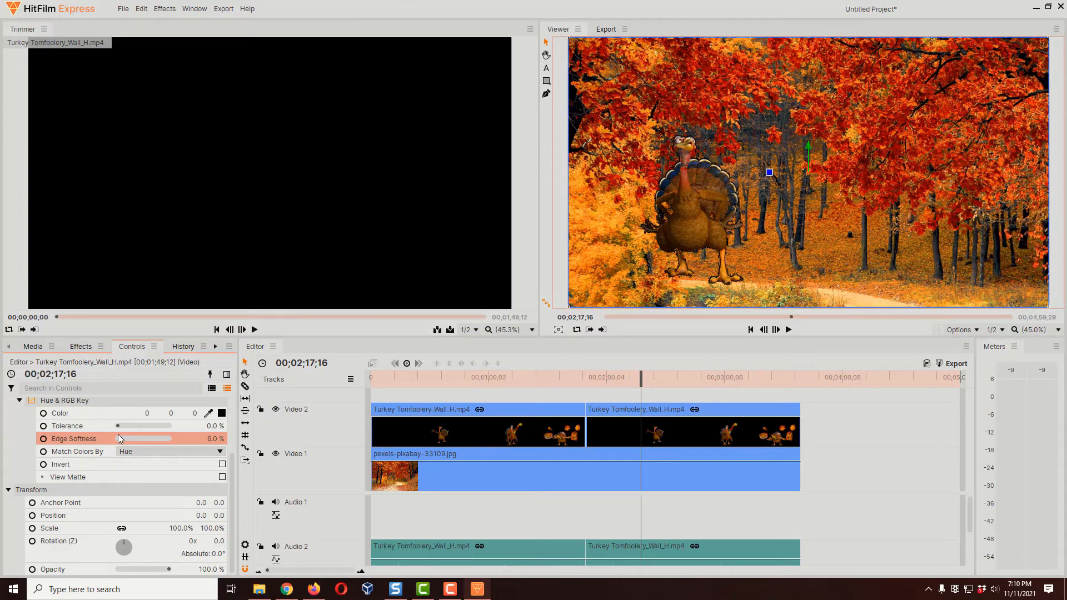
click(211, 438)
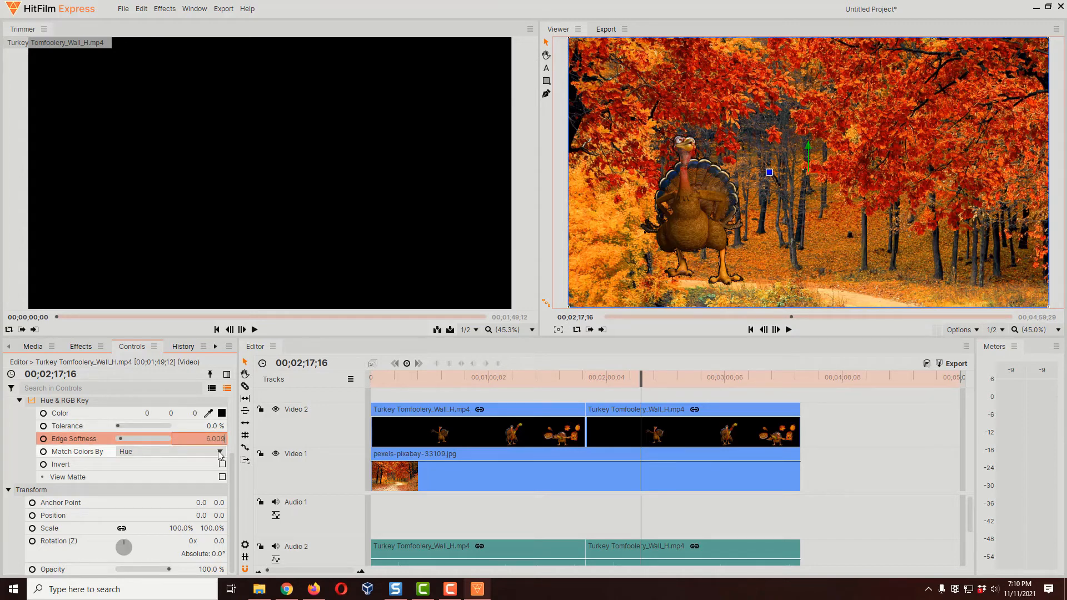
text(2)
key(Return)
Step: Turn on View Matte for the Hue & RGB Key and inspect the matte at 00;02;14;21 and 00;02;06;24
click(639, 379)
drag(640, 379, 634, 379)
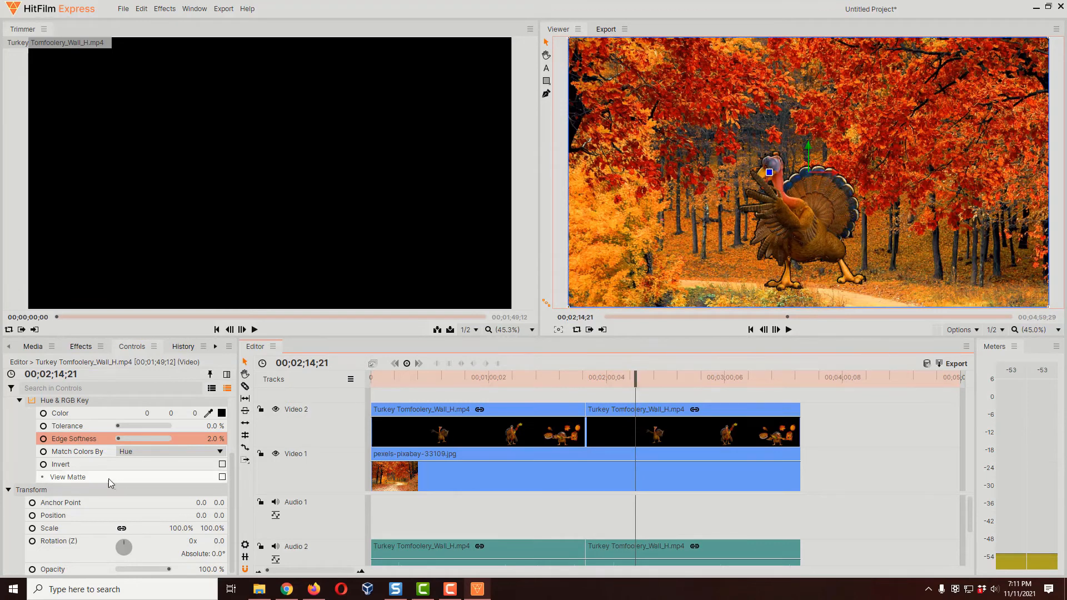
click(223, 478)
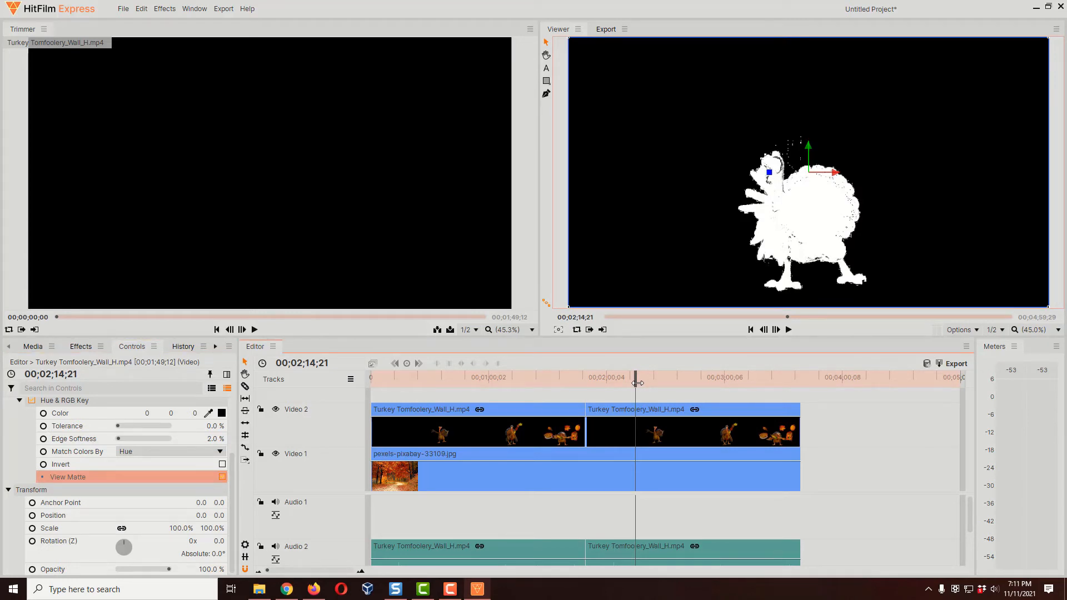
drag(638, 384, 620, 384)
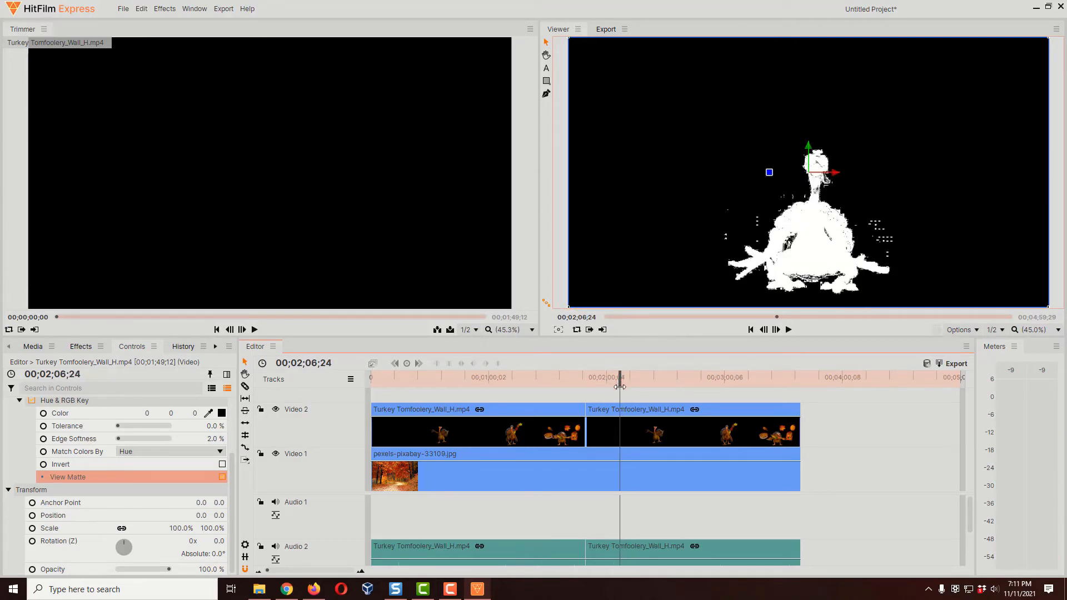
Step: Set the Hue & RGB Key to match colors by RGB and turn off View Matte
click(150, 452)
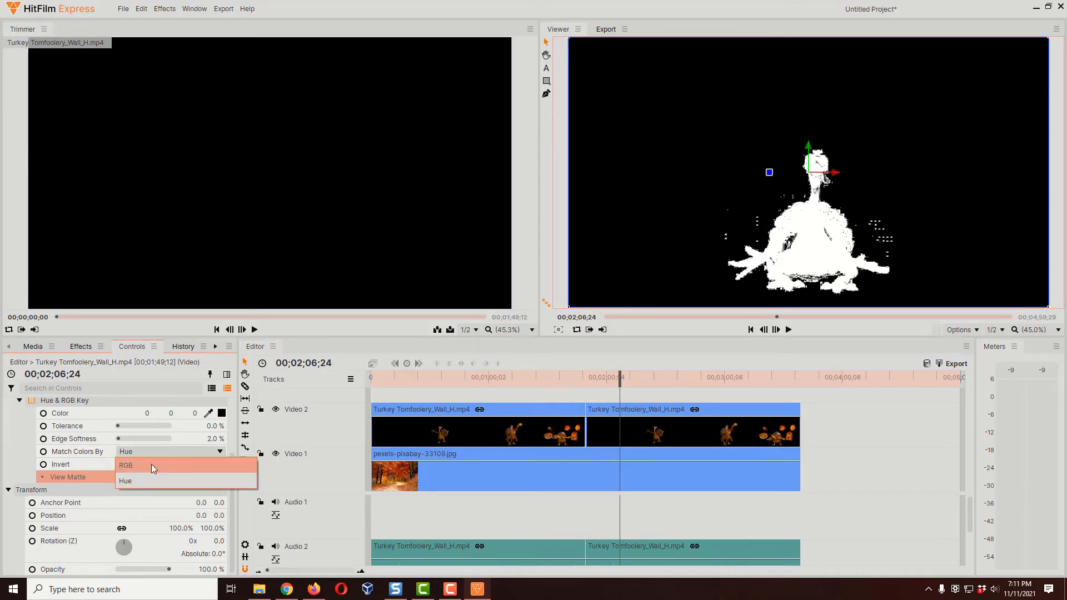
click(152, 465)
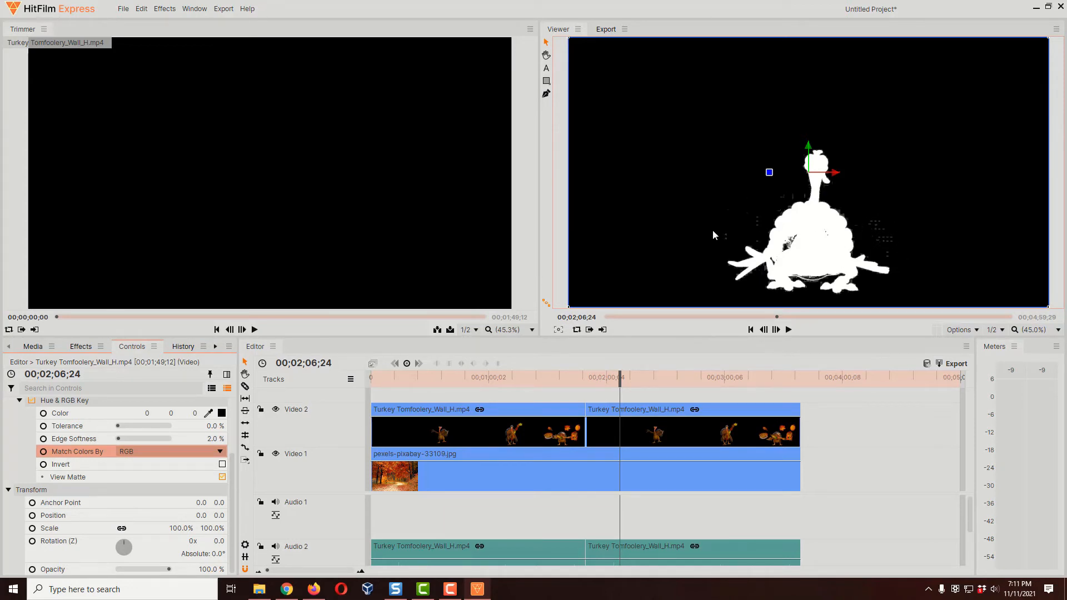
click(622, 383)
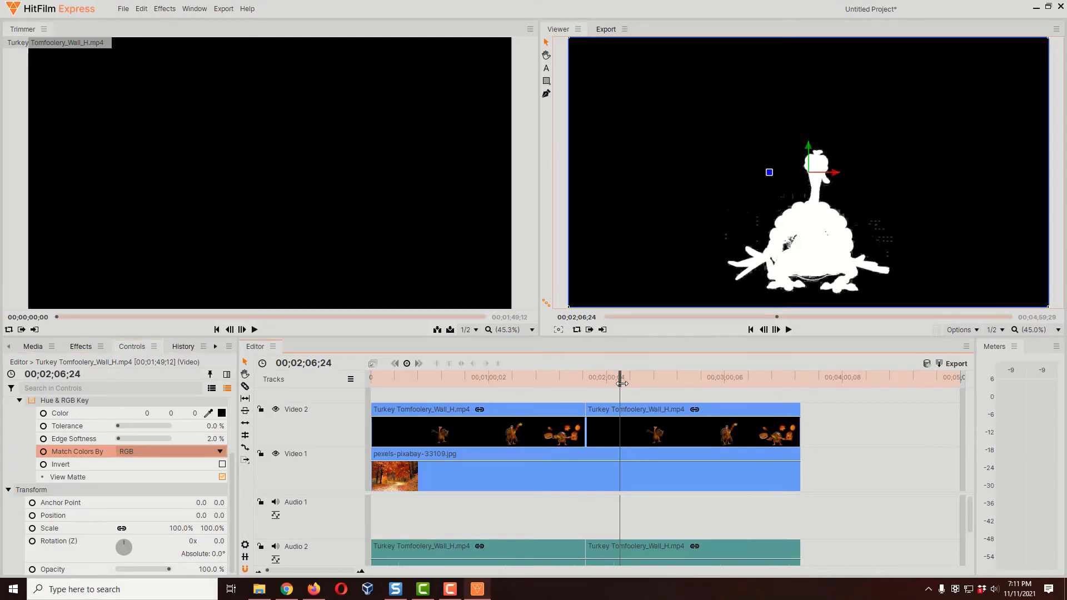
click(222, 477)
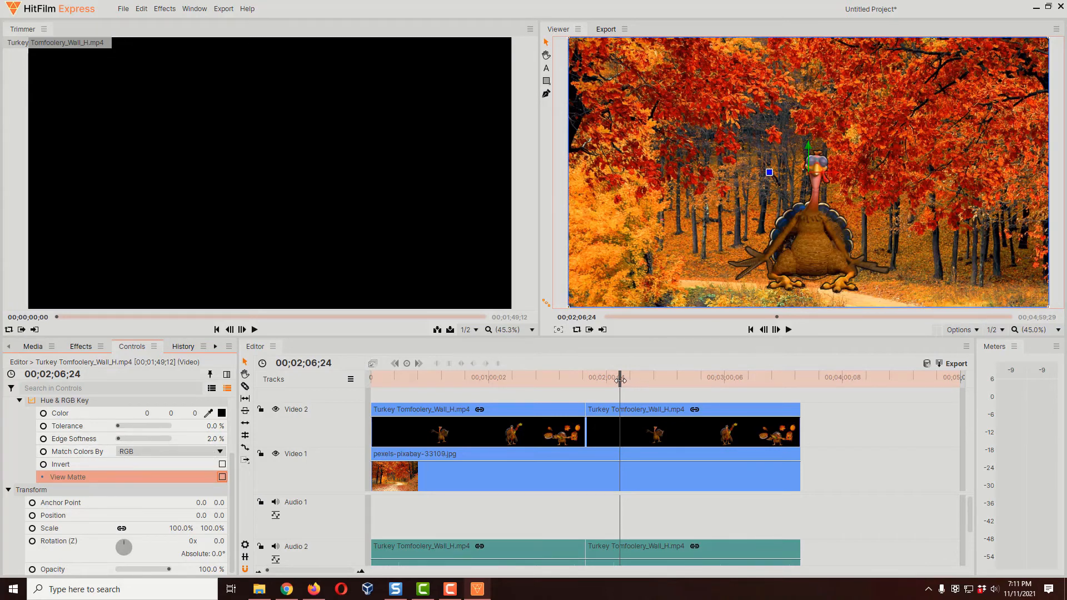
Step: Check the keyed turkey at 00;02;09;02 and set the Hue & RGB Key's edge softness to 1%
drag(620, 380, 624, 381)
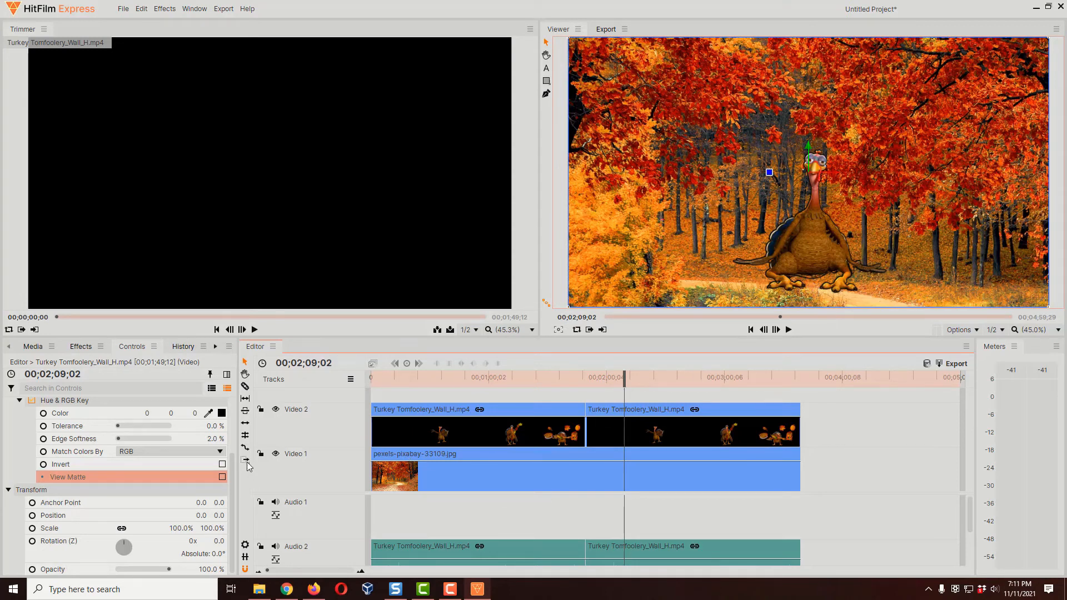
click(221, 478)
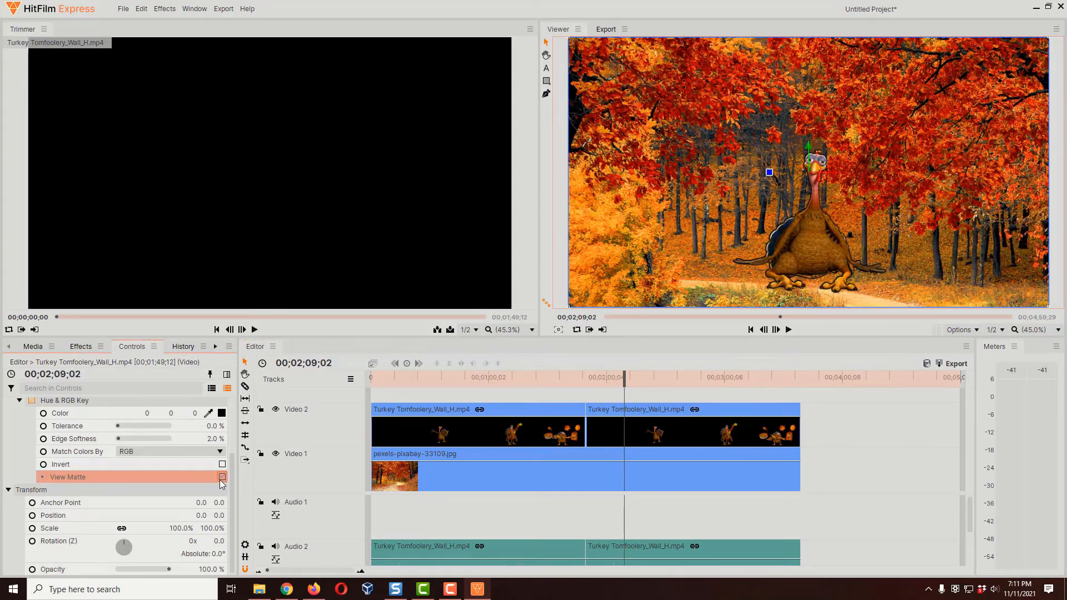
click(222, 478)
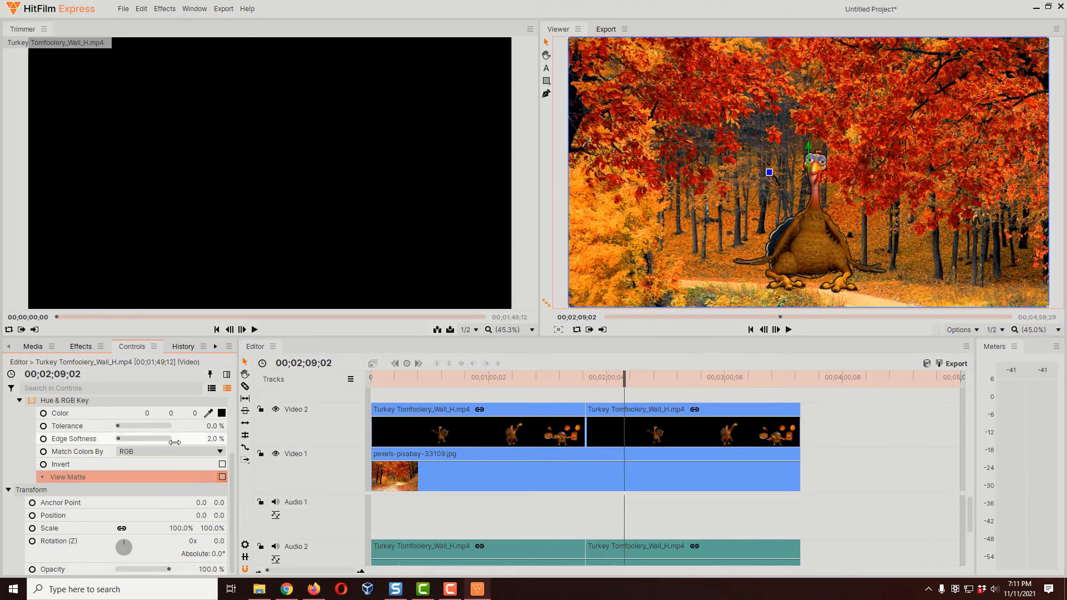
click(210, 439)
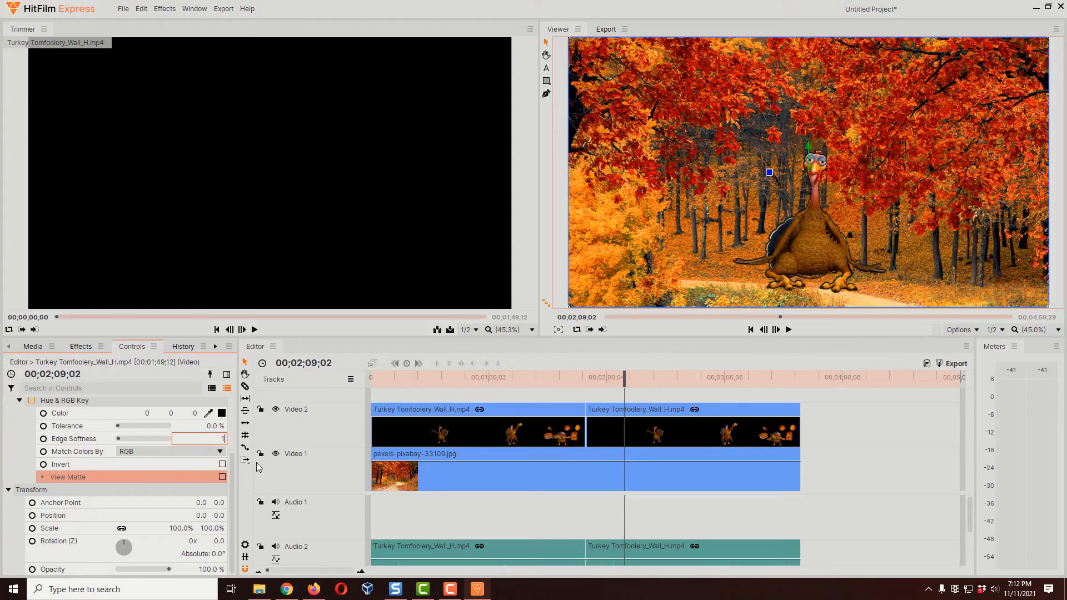
key(Return)
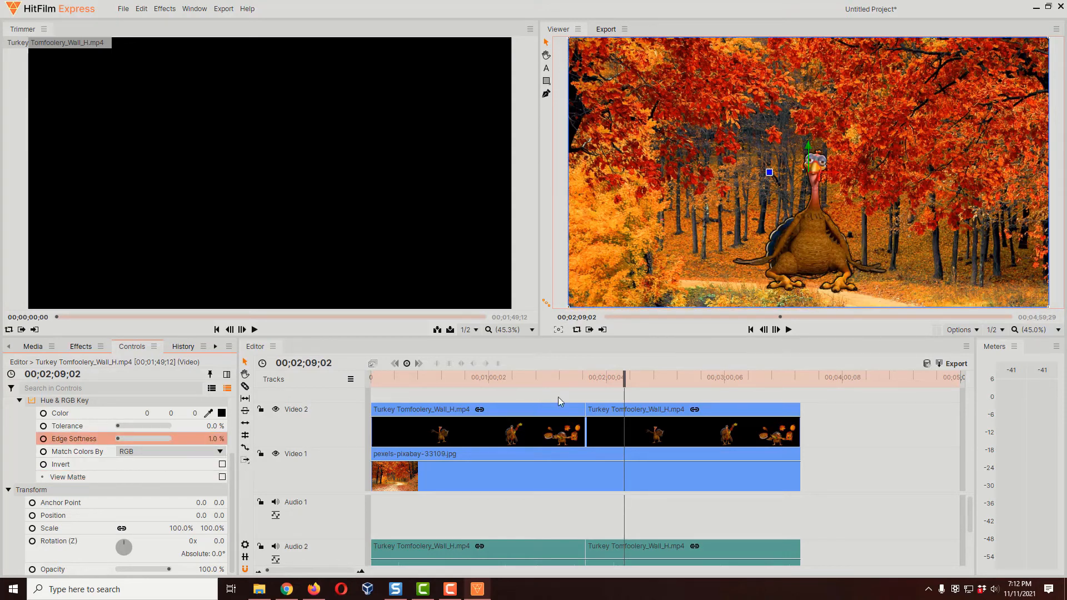
Step: Check the second turkey clip's key at other frames up to 00;02;18;20 and view the Match Colors By options
drag(622, 379, 628, 380)
mouse_move(628, 380)
mouse_down()
mouse_move(654, 386)
mouse_move(641, 388)
mouse_up()
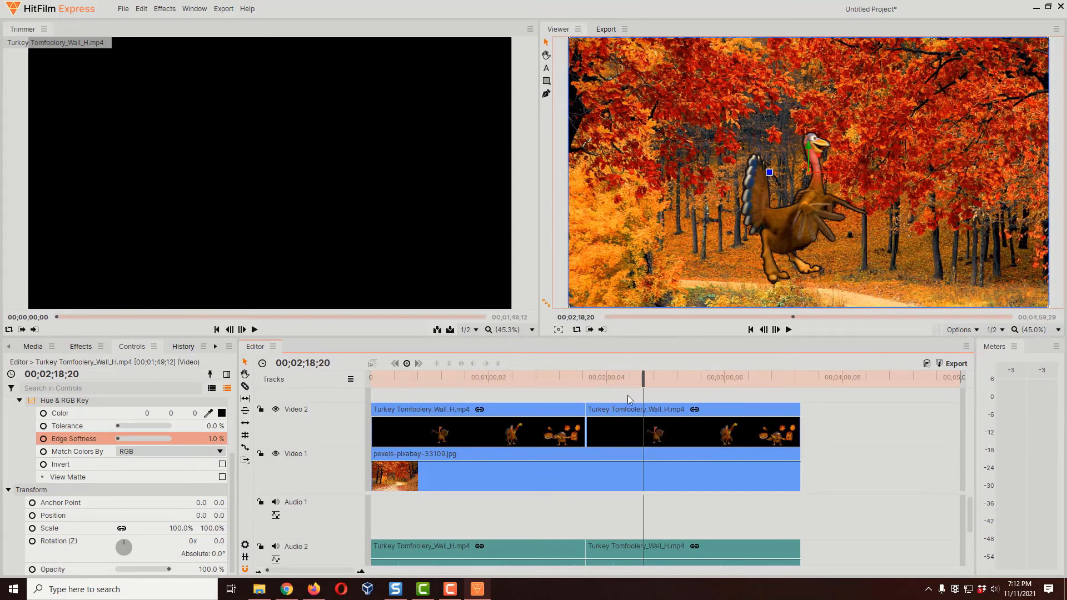
click(218, 453)
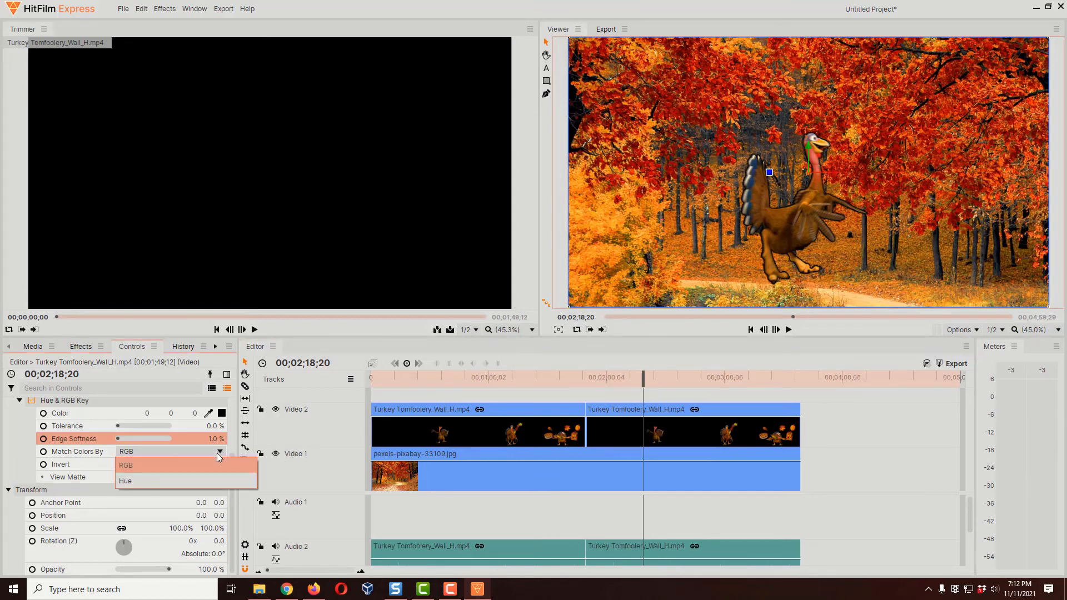
click(219, 454)
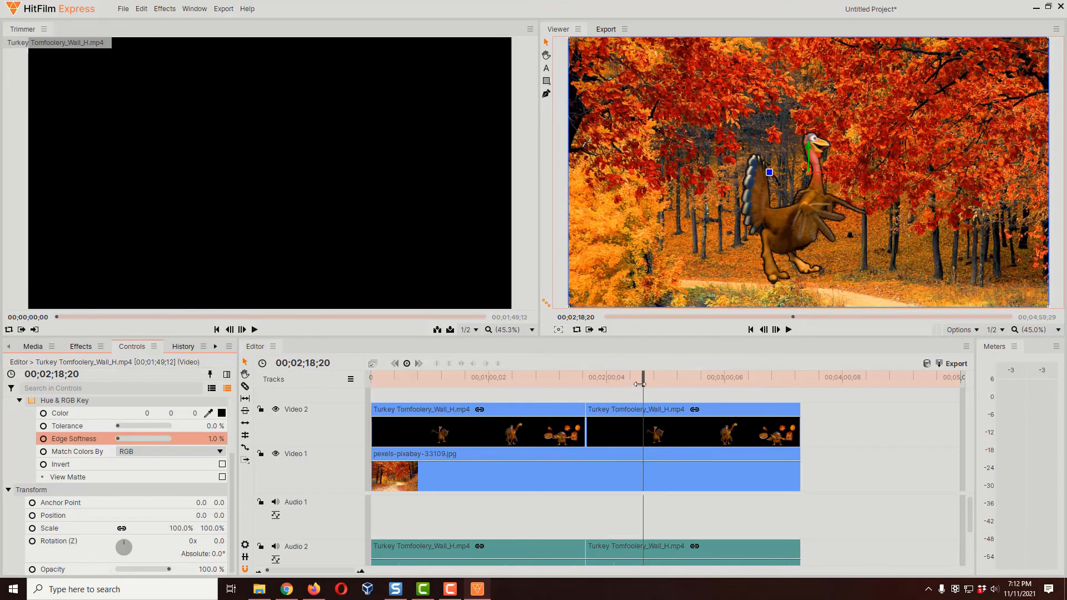
Step: Check the keyed turkey at 00;02;07;11 and 00;01;20;02, and review the first turkey clip's Luminance Key settings
drag(642, 384, 621, 397)
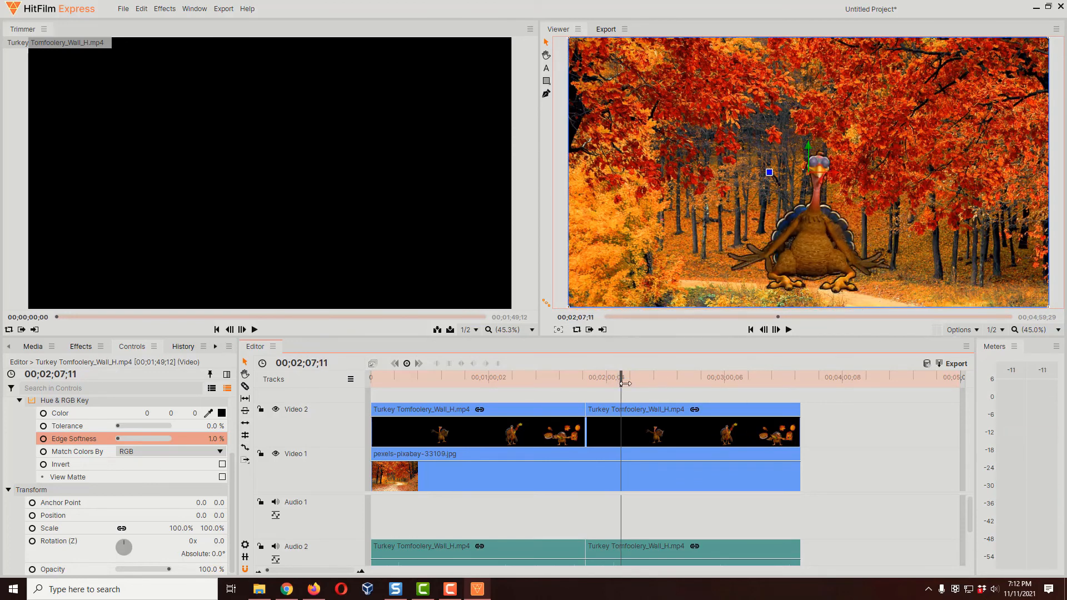
drag(625, 384, 532, 388)
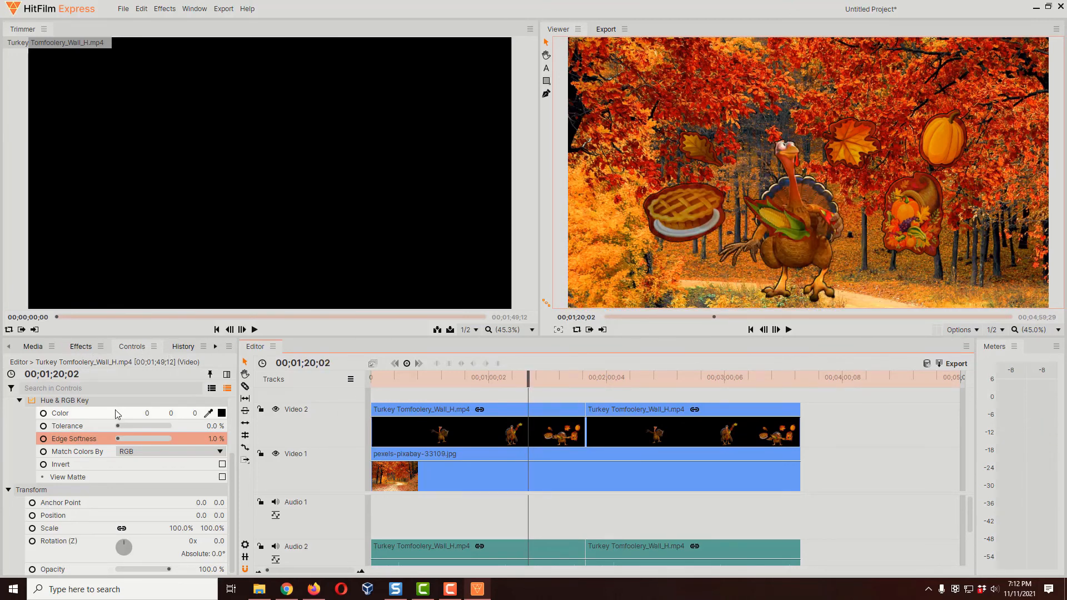
scroll(109, 413, up, 3)
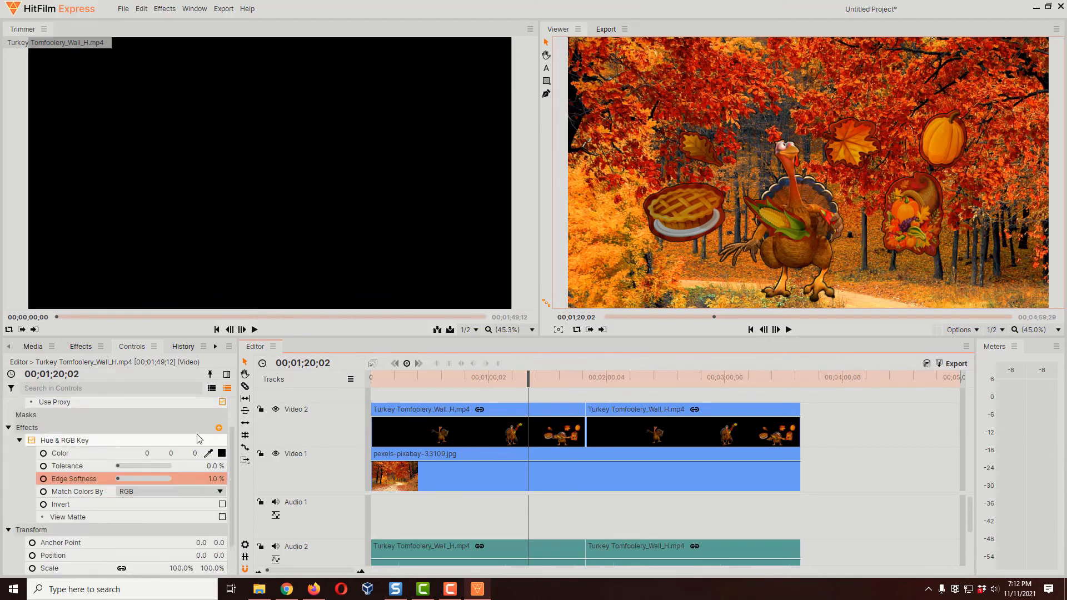
click(481, 417)
scroll(115, 468, down, 2)
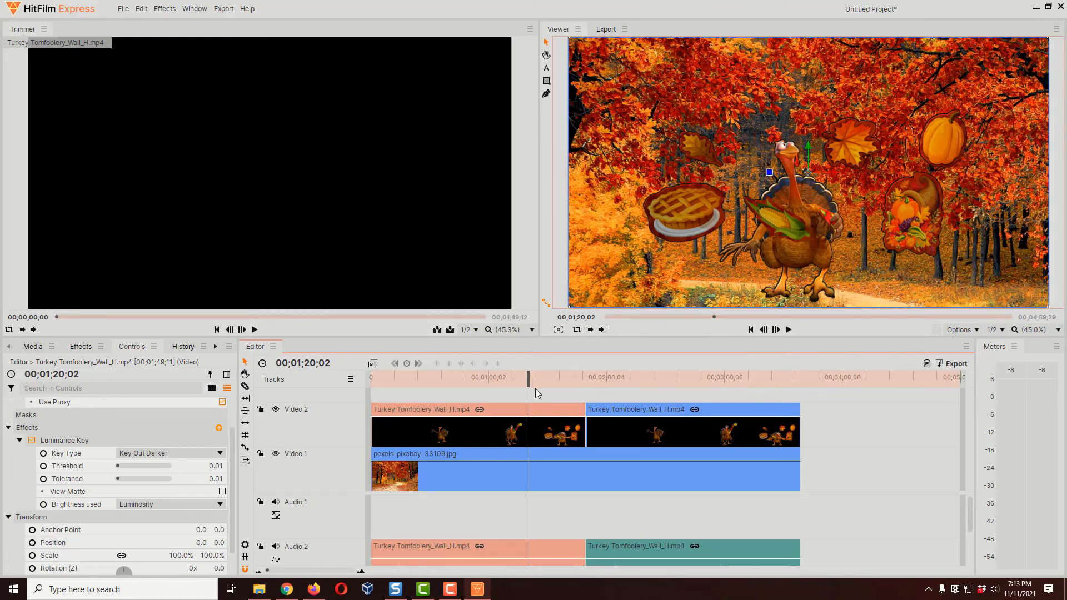
Step: Check the second turkey clip's keyed result at 00;02;11;01 and review its Hue & RGB Key settings
drag(533, 383, 628, 383)
click(622, 417)
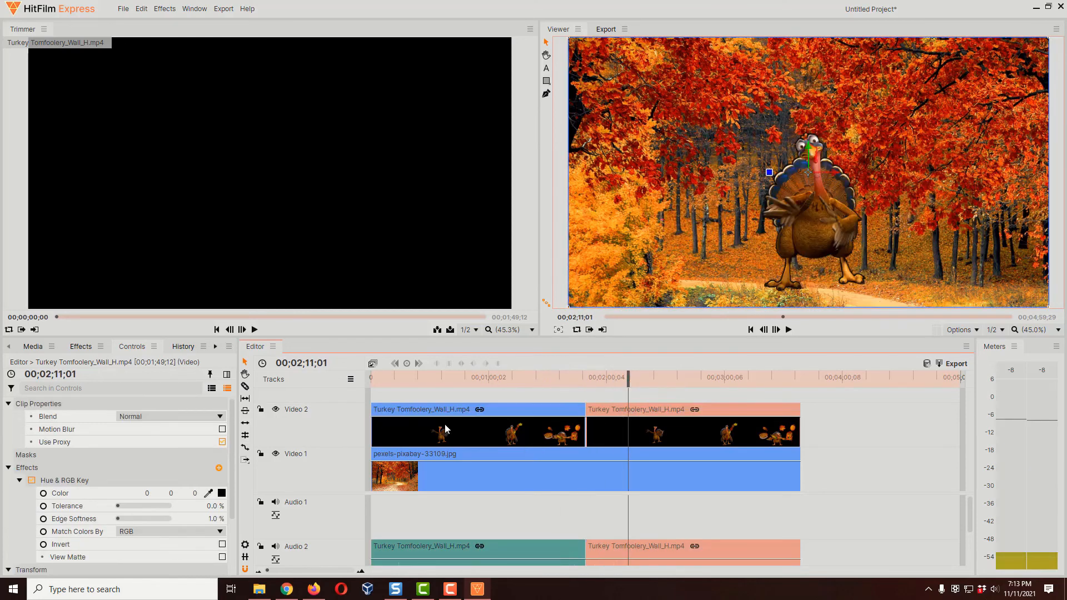
scroll(164, 482, down, 2)
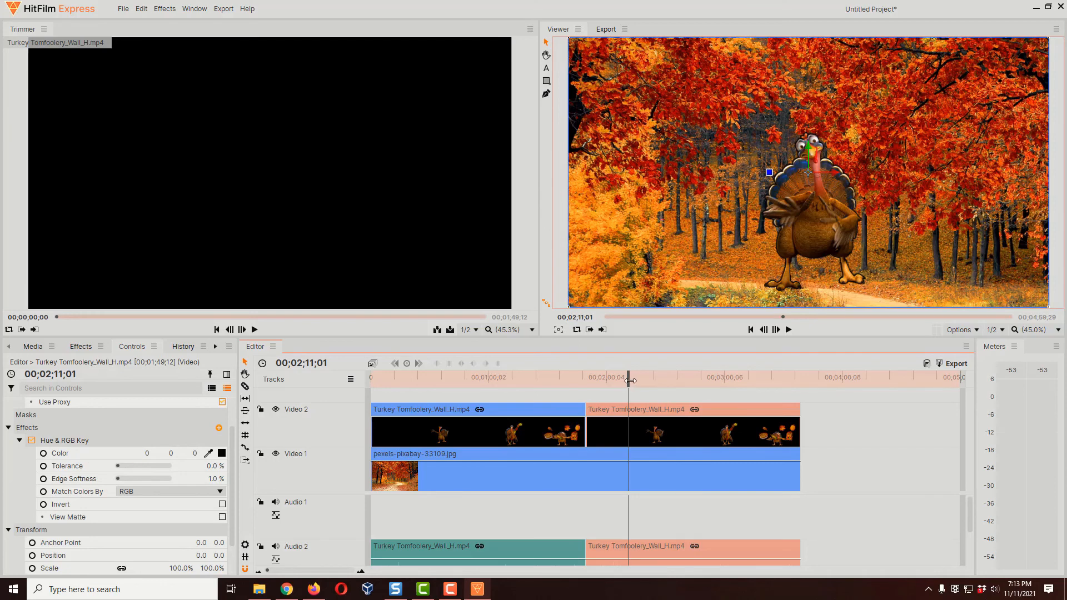
Step: Return to the first turkey clip at 00;01;17;25 and examine its Luminance Key result and settings for comparison
drag(630, 381, 526, 385)
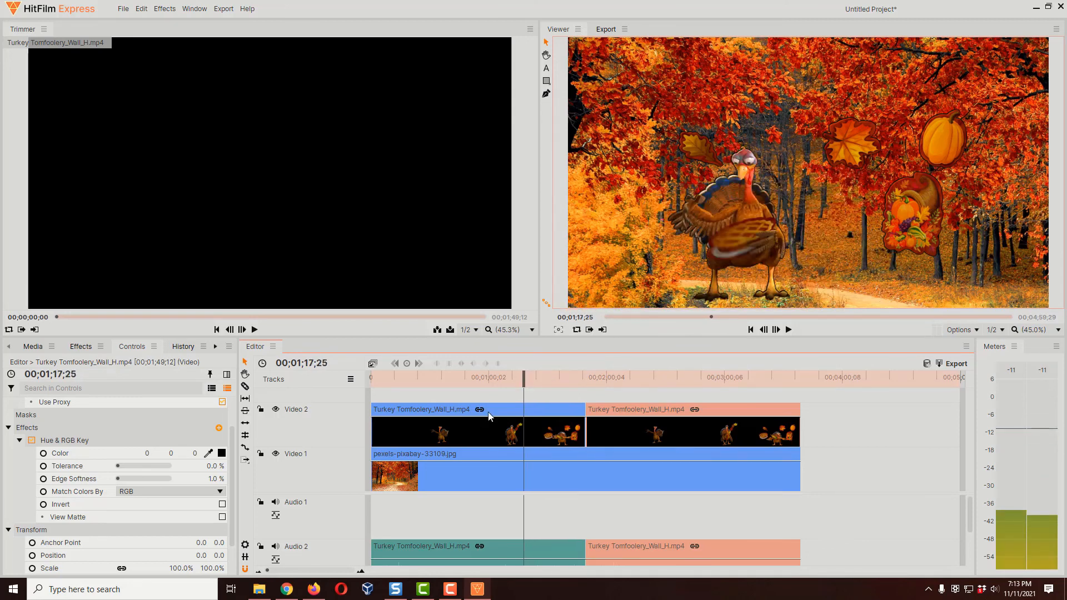
click(505, 414)
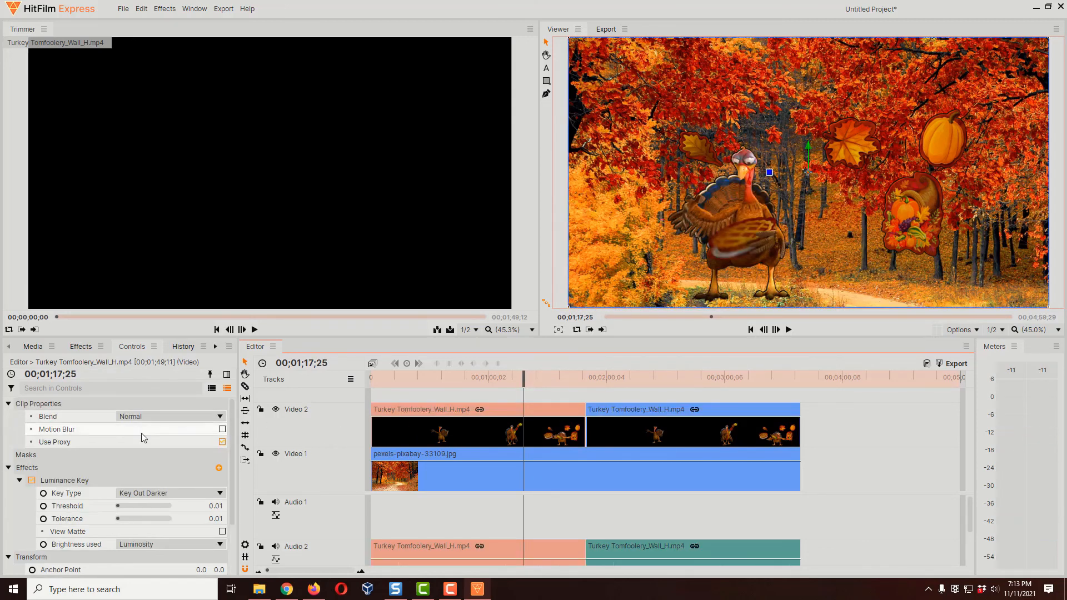
scroll(143, 481, down, 1)
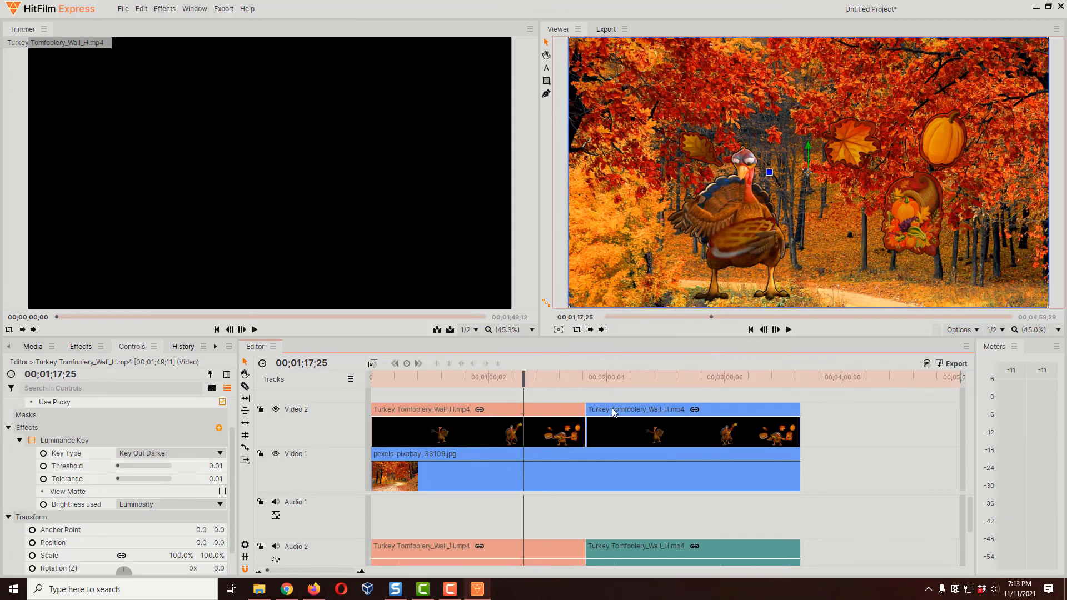